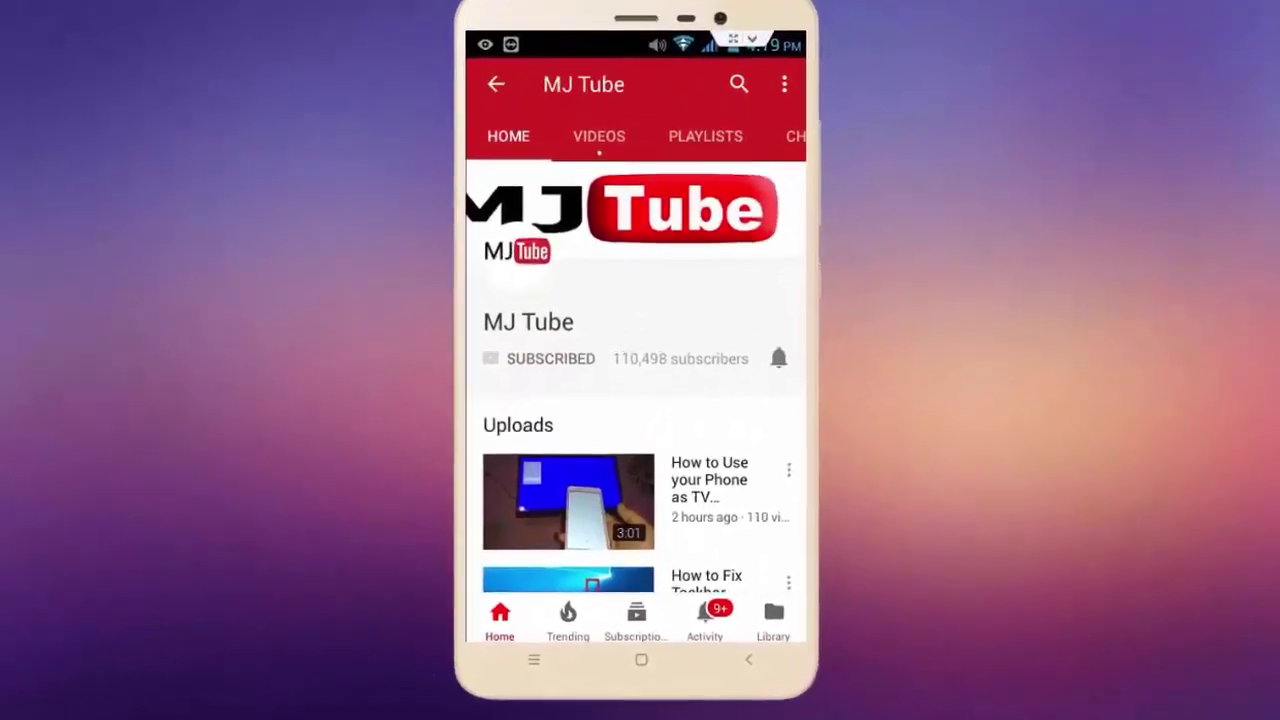
- Open 1.png in Photos to show the ERR_TUNNEL_CONNECTION_FAILED 'This webpage is not available' error
click(778, 358)
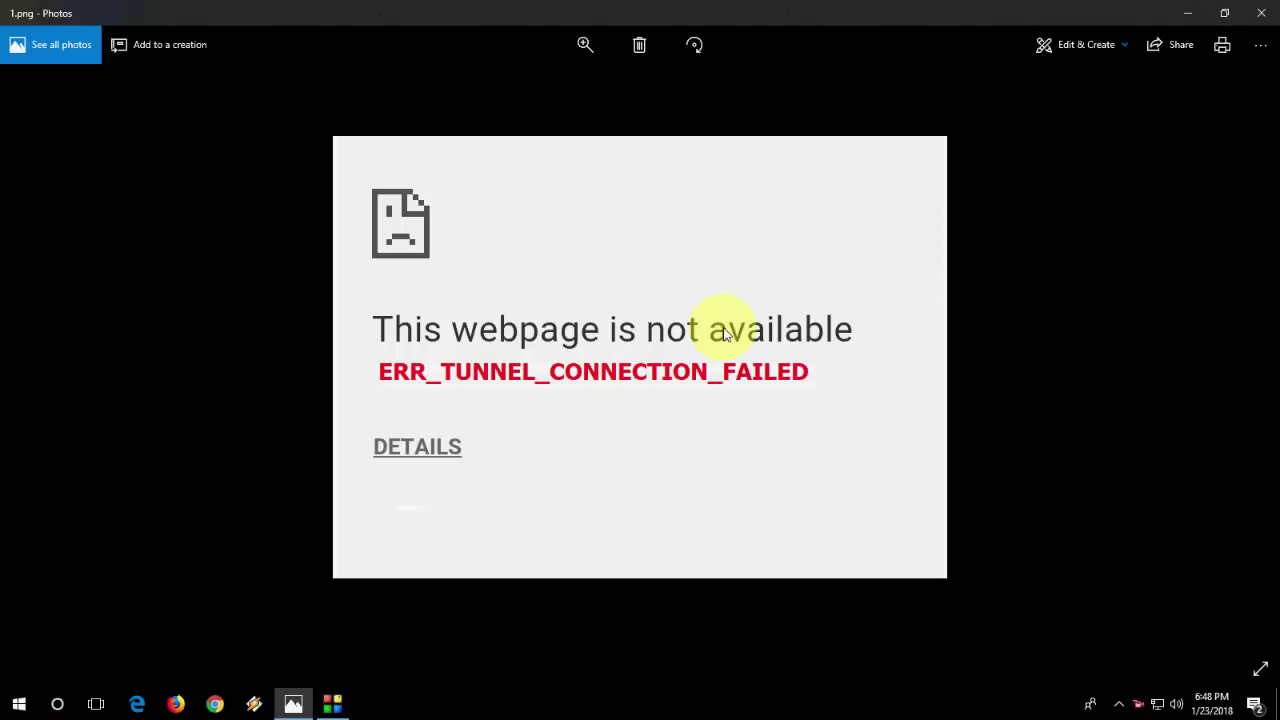
- In Internet Options LAN settings, uncheck the proxy server and check Automatically detect settings
click(1262, 12)
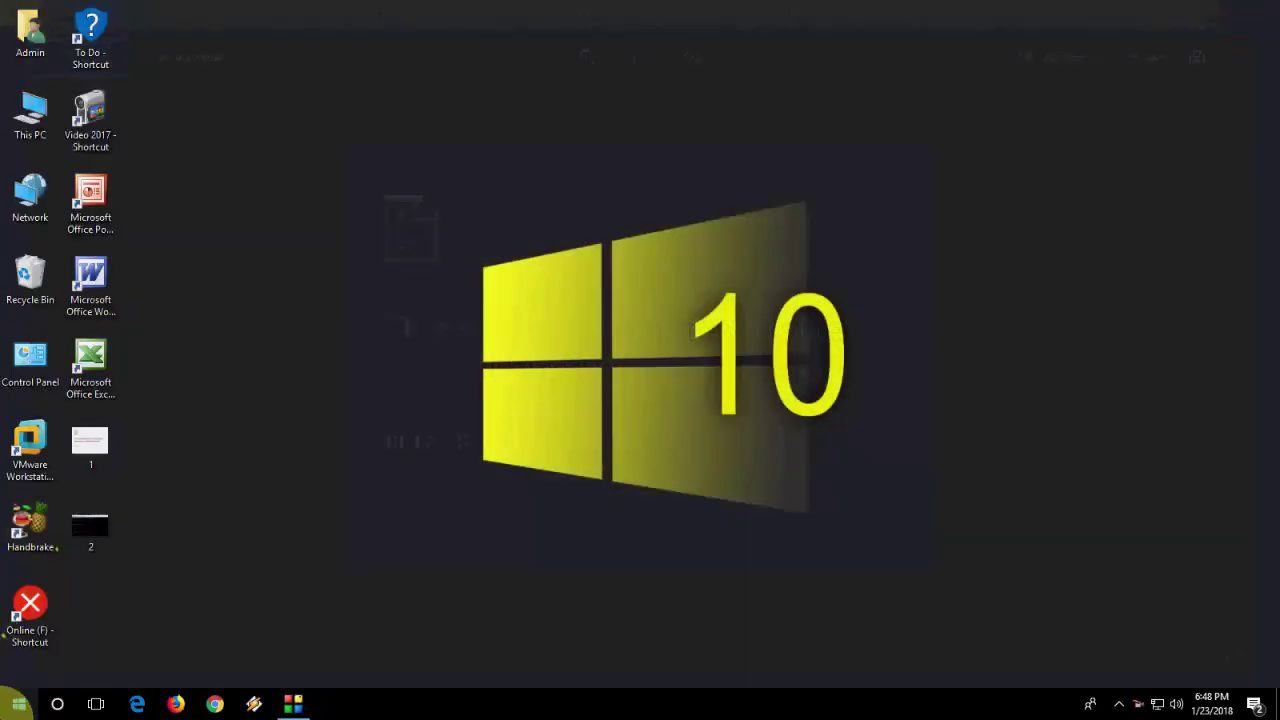
click(40, 688)
text(internet )
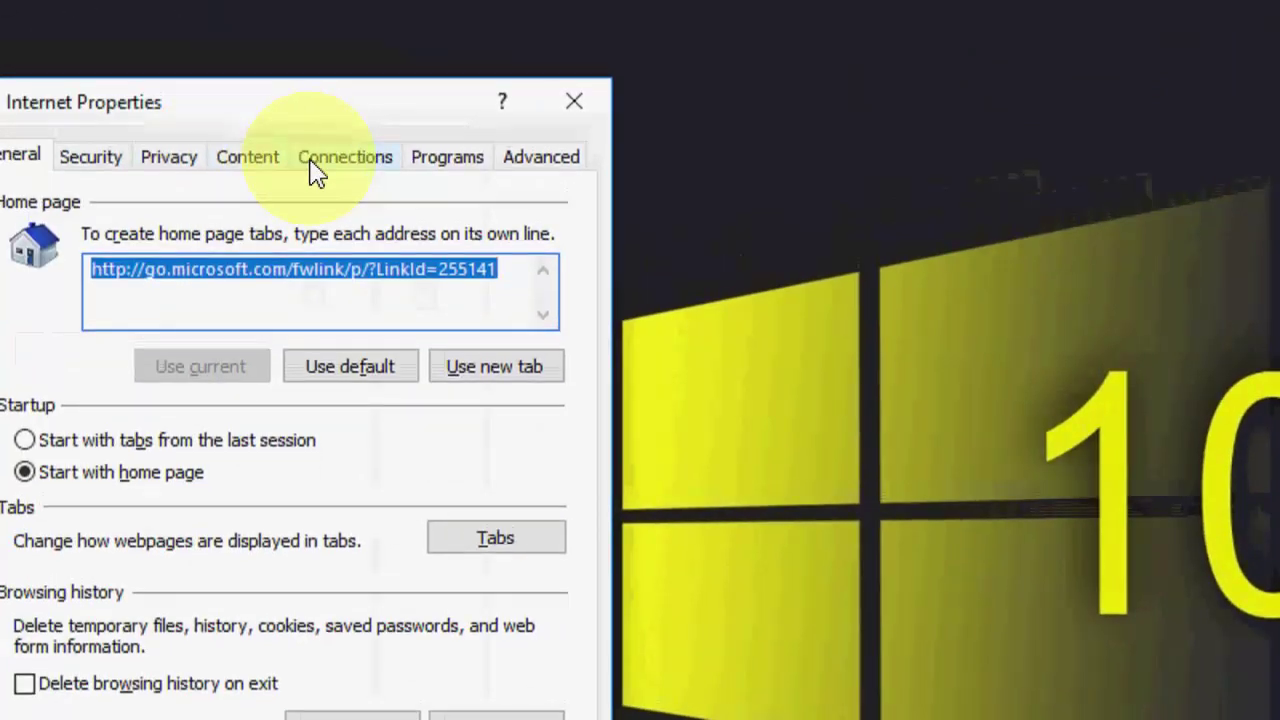
click(313, 165)
click(445, 598)
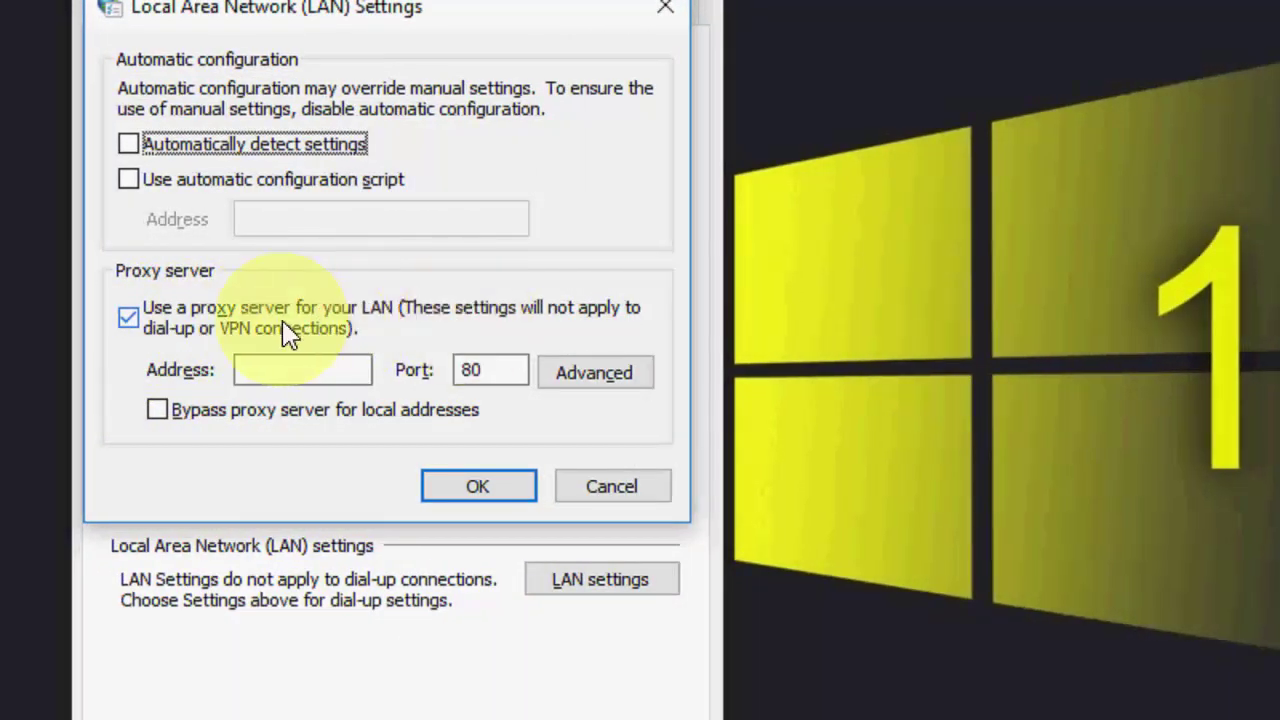
click(249, 327)
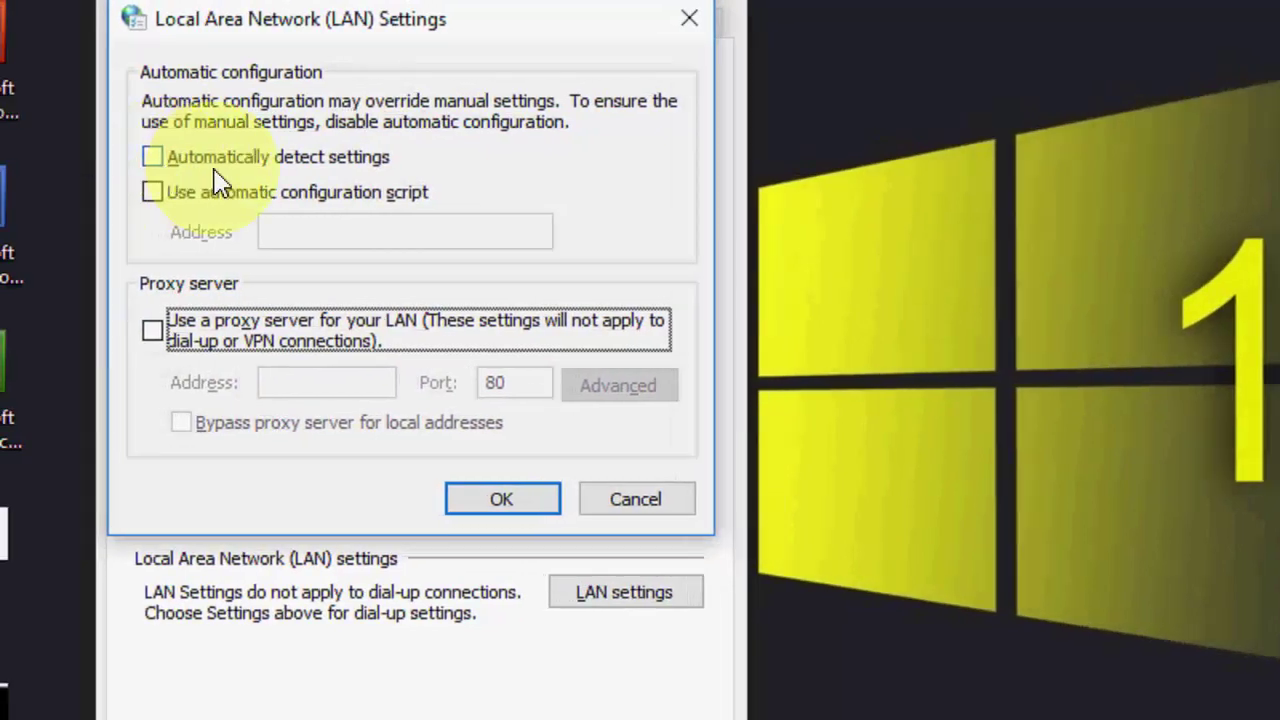
click(216, 180)
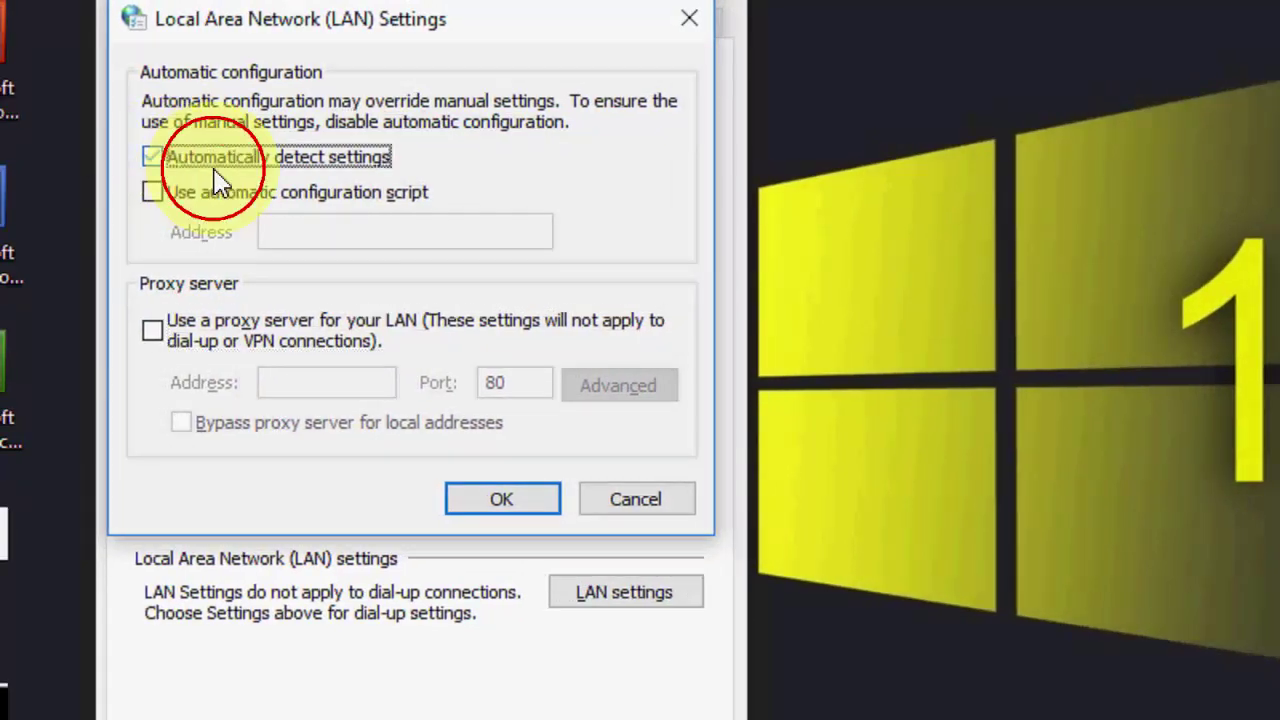
click(460, 500)
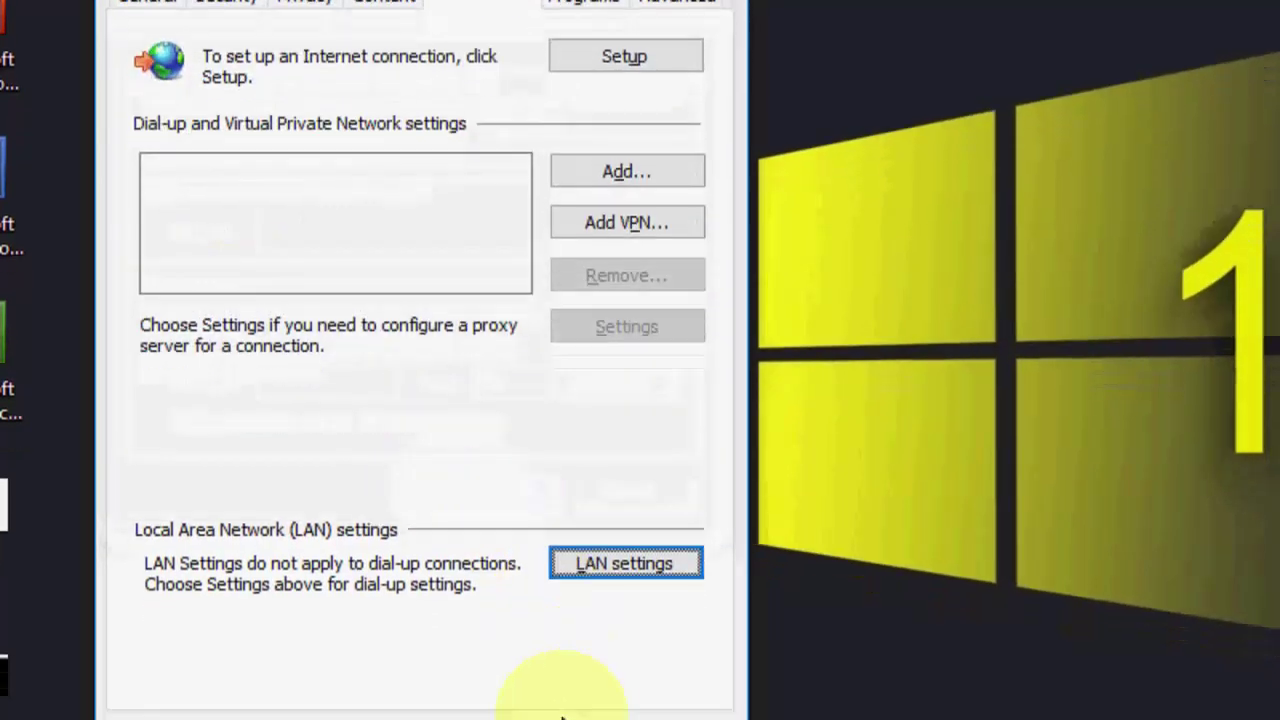
click(541, 250)
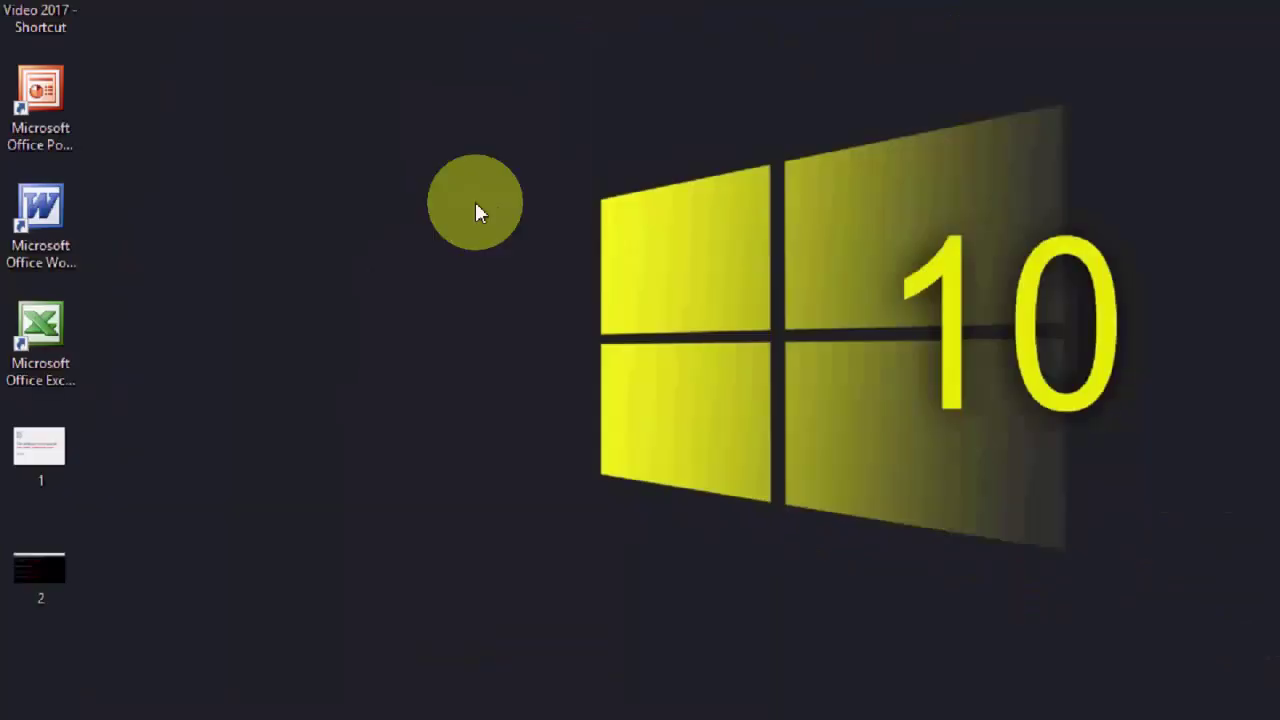
- Refresh the desktop twice
right_click(355, 217)
click(377, 261)
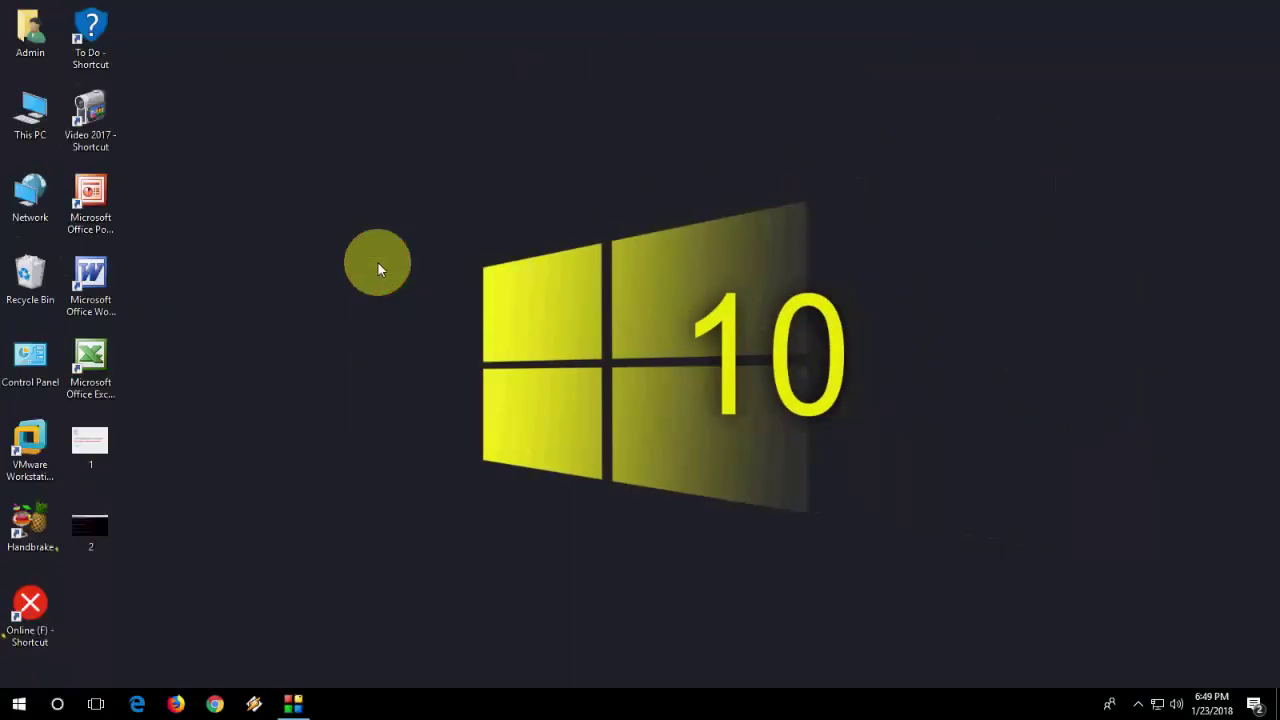
right_click(377, 261)
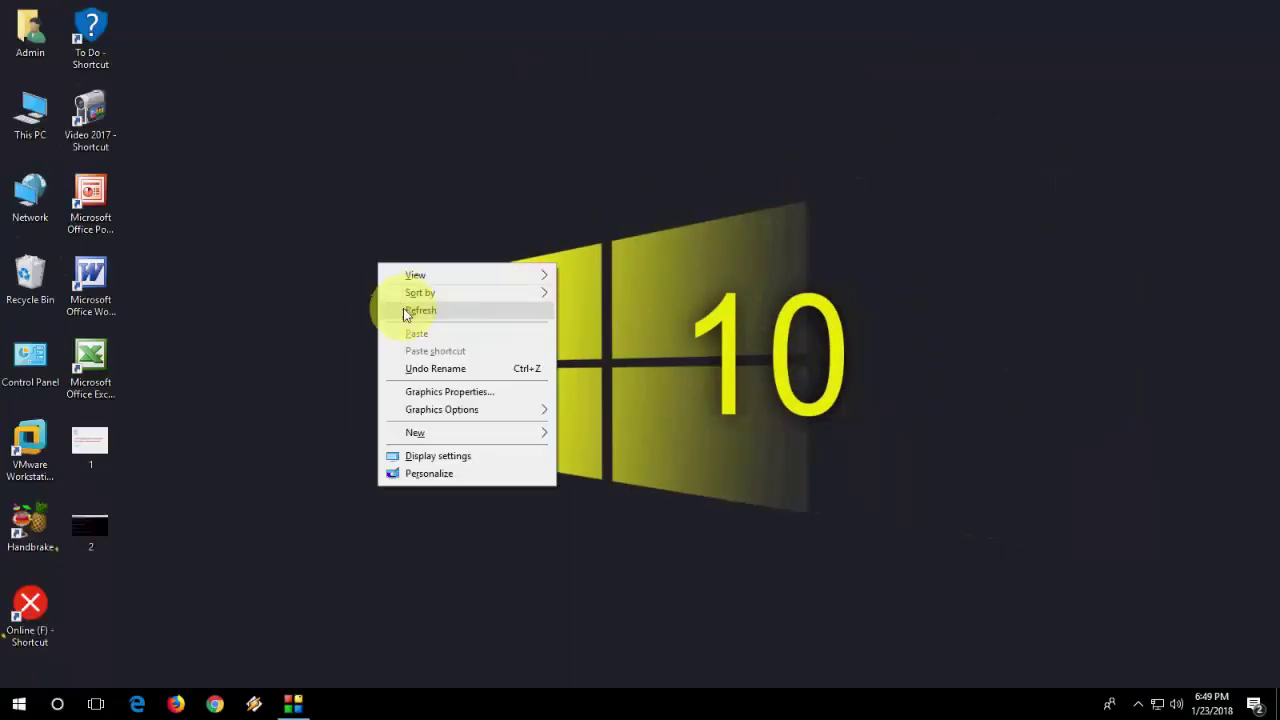
click(383, 306)
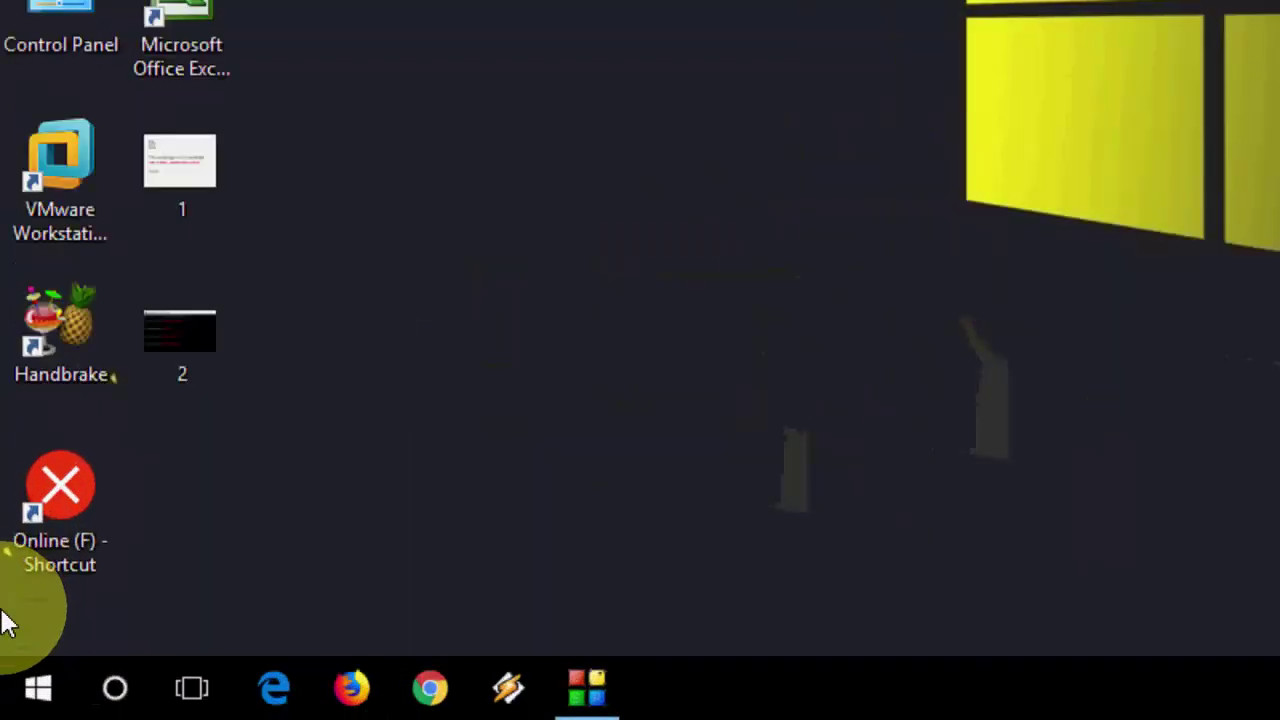
- Run Command Prompt as administrator and open 2.png listing the network-reset commands
key(super)
text(command rp)
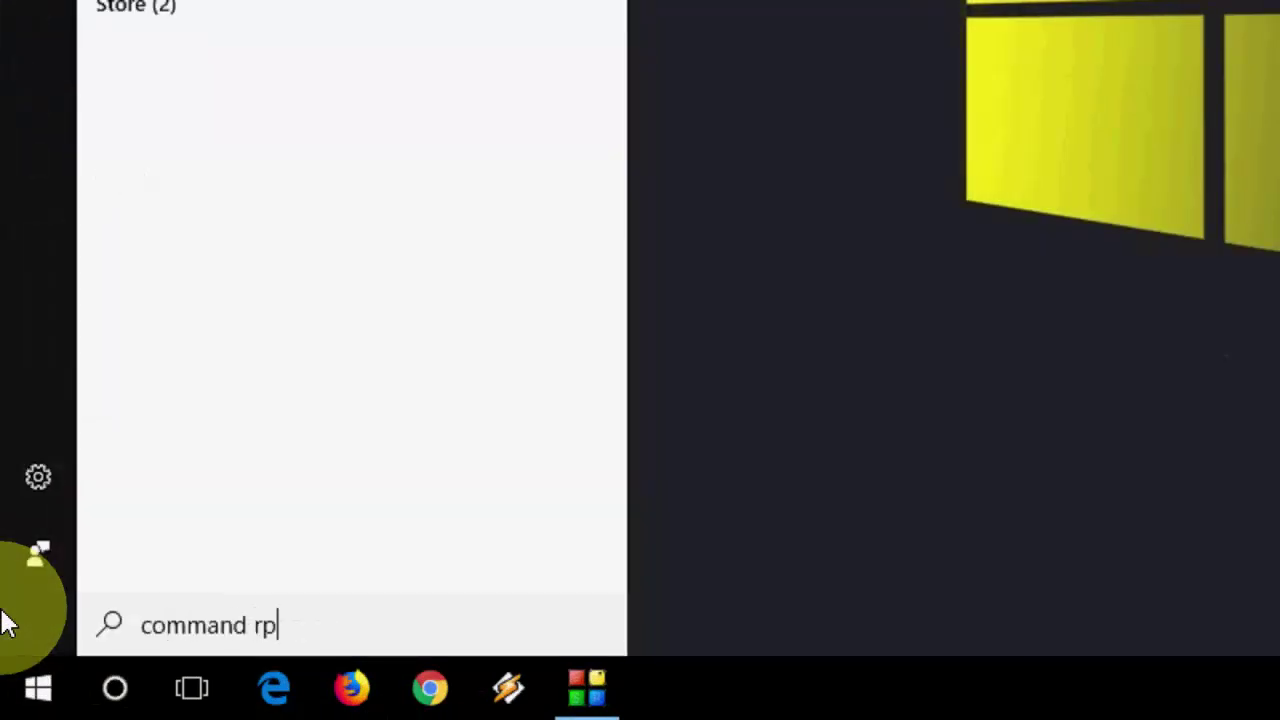
key(BackSpace)
key(BackSpace)
text(p)
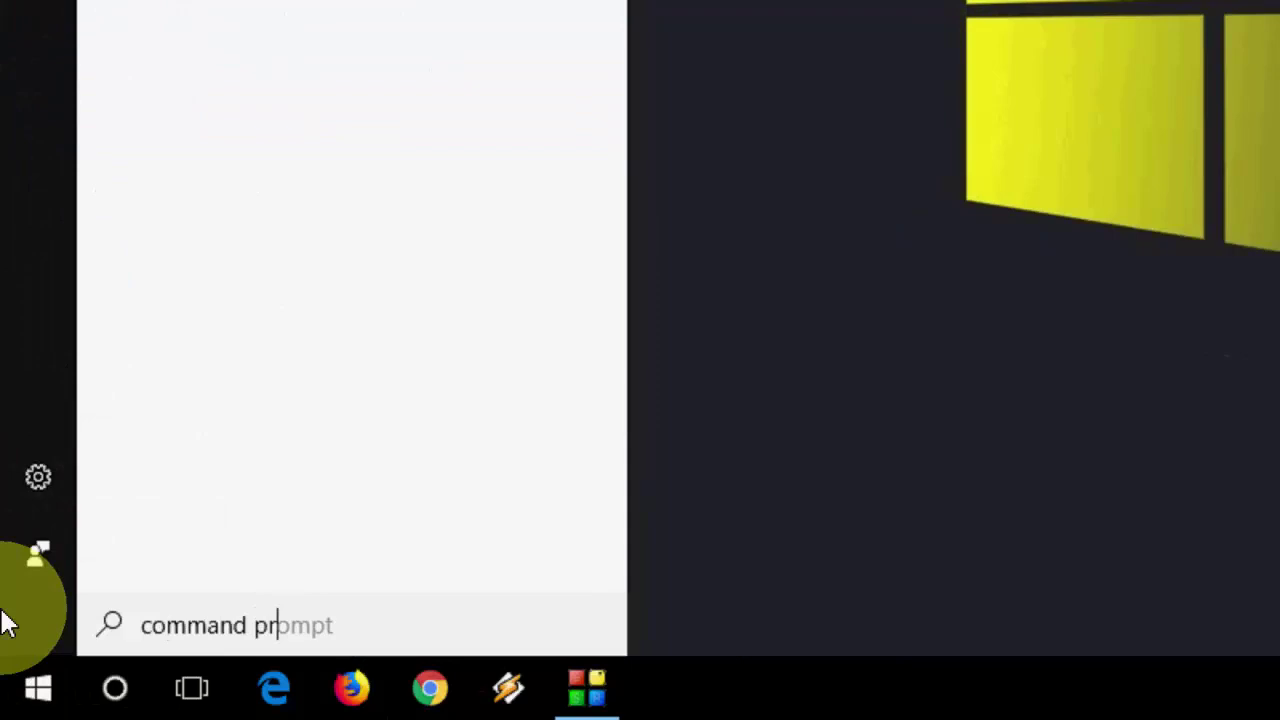
text(rompt)
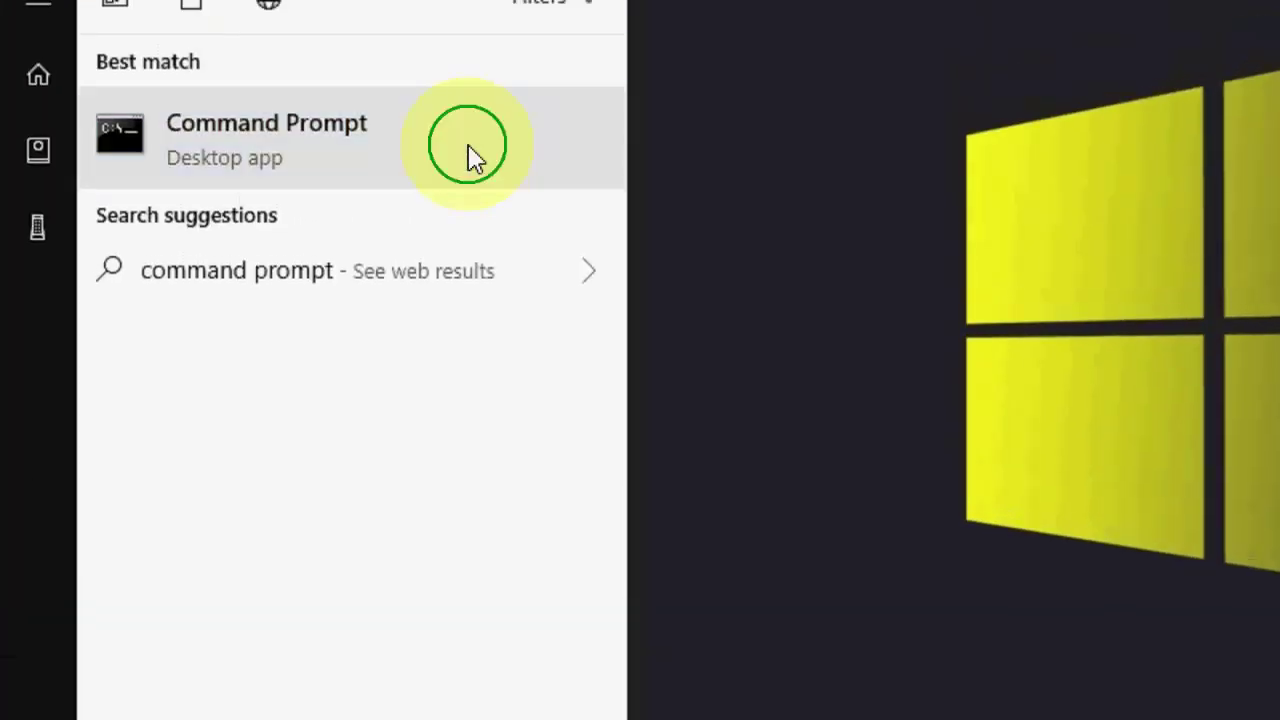
right_click(468, 40)
click(352, 205)
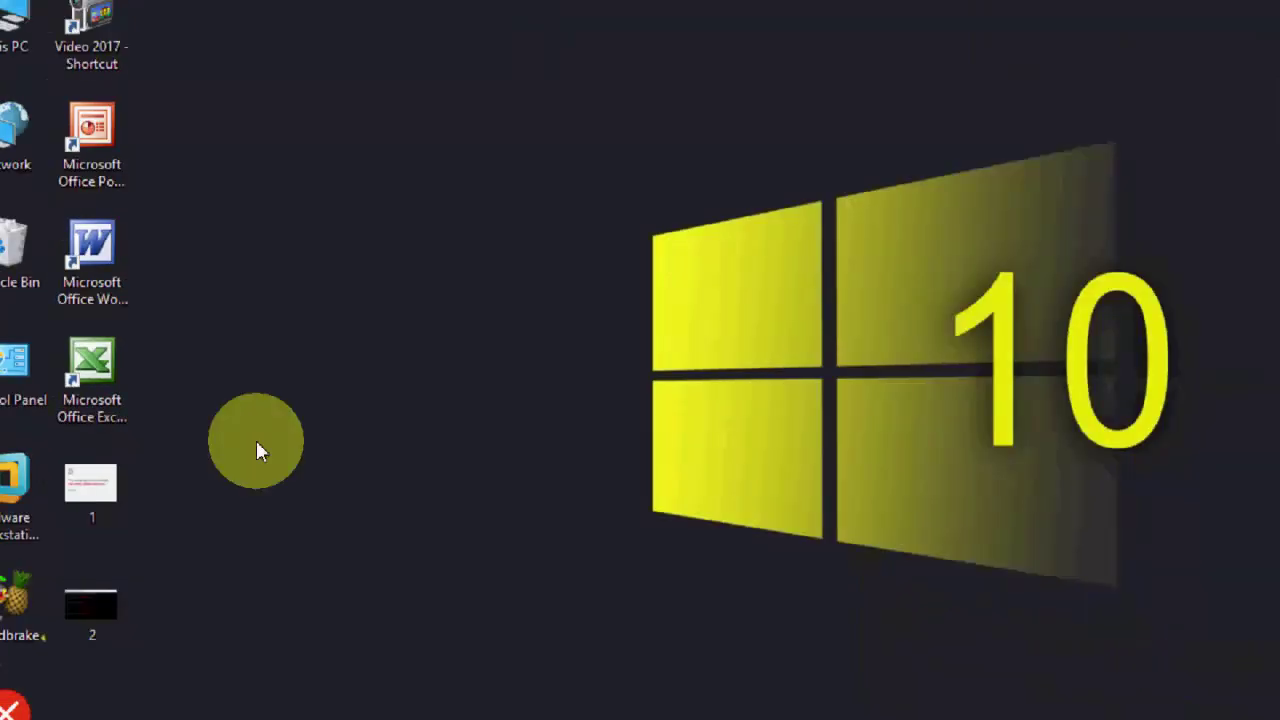
double_click(91, 605)
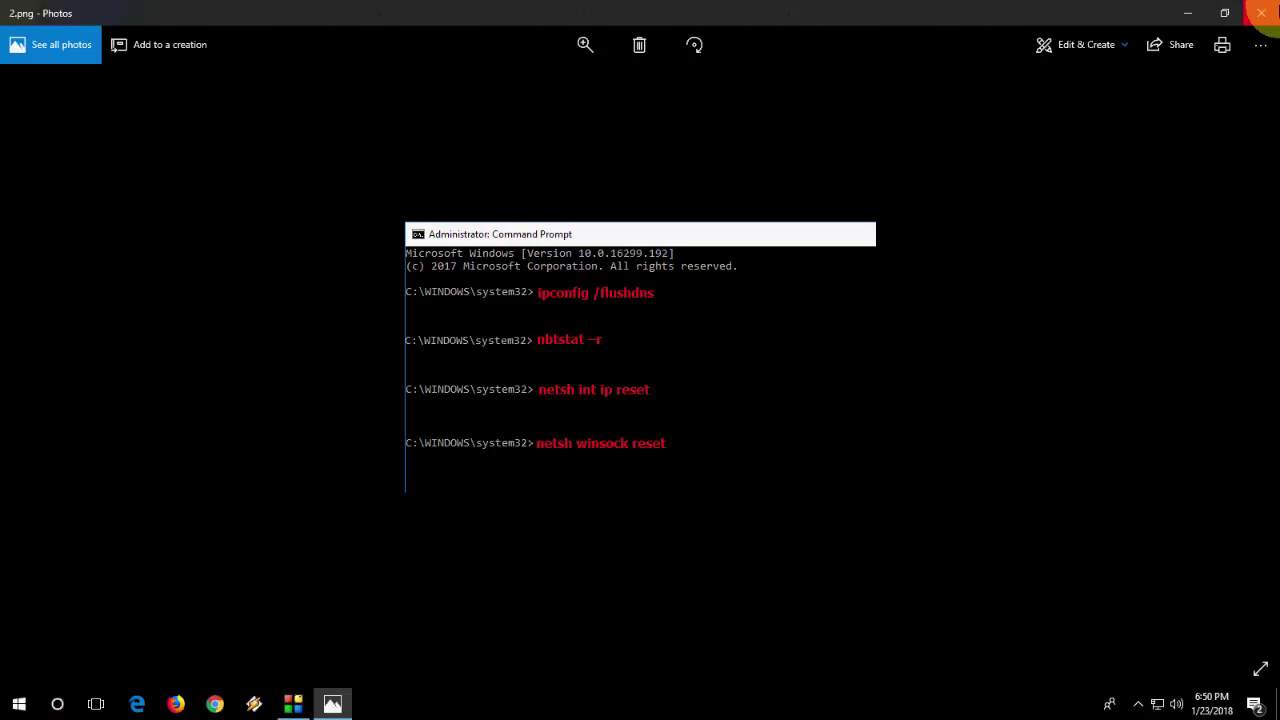
- Close the command screenshot, refresh the desktop, and open Network Connections from Network properties
click(1262, 12)
right_click(606, 144)
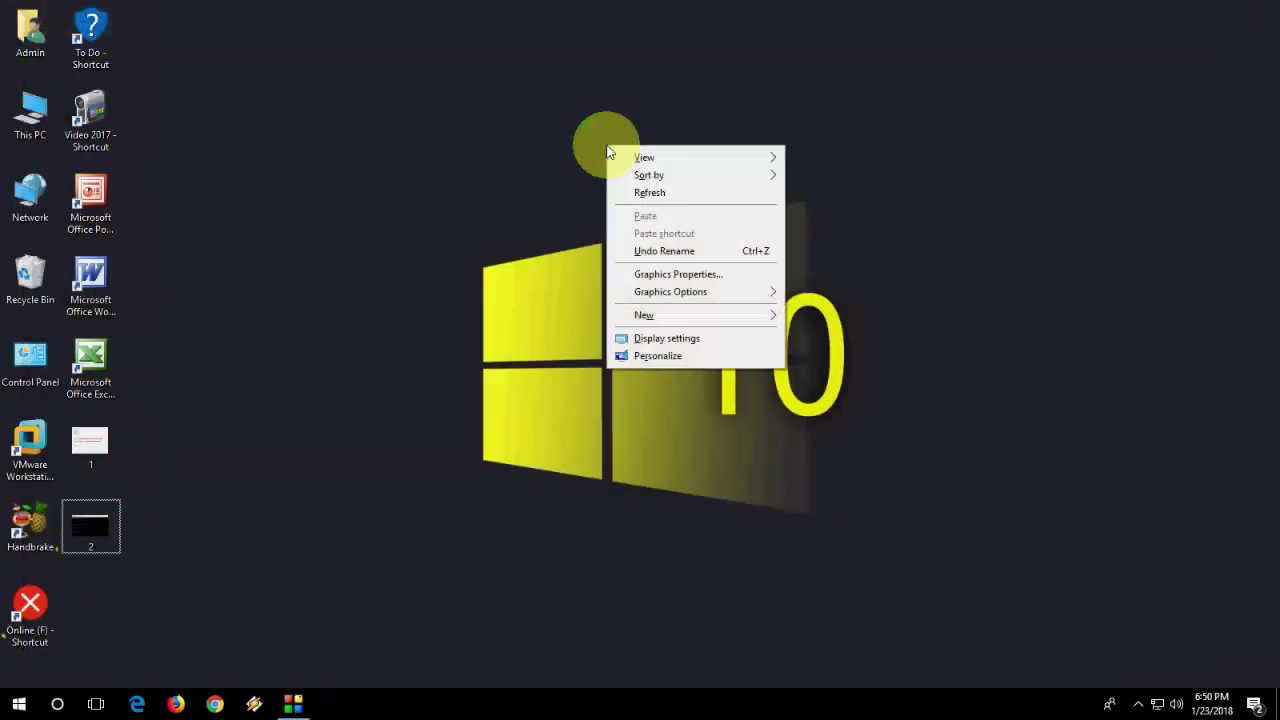
click(665, 192)
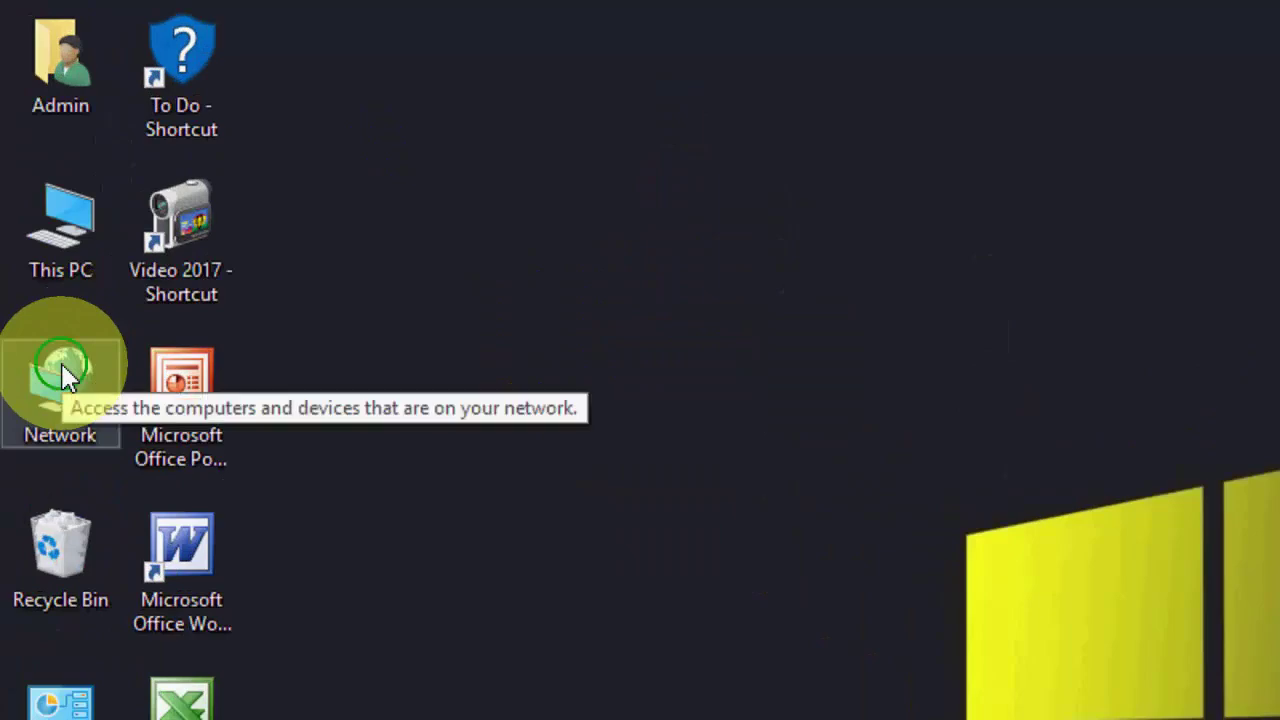
right_click(62, 370)
click(250, 670)
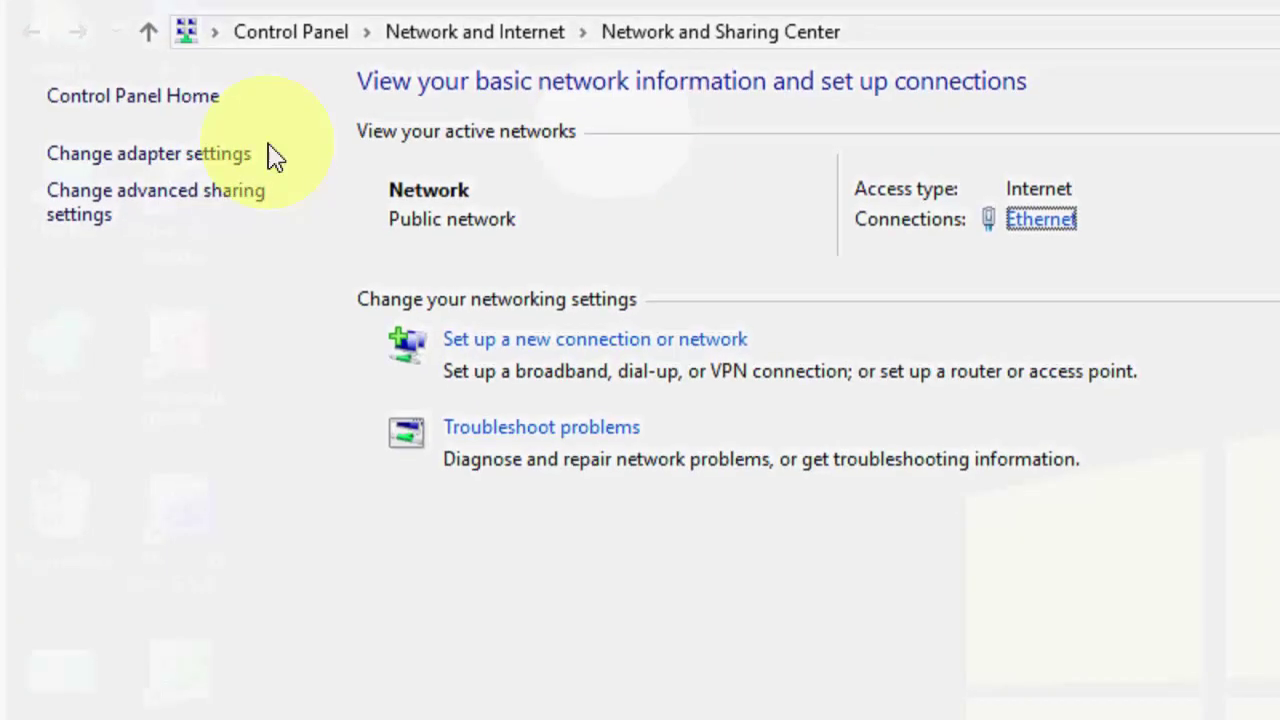
click(170, 157)
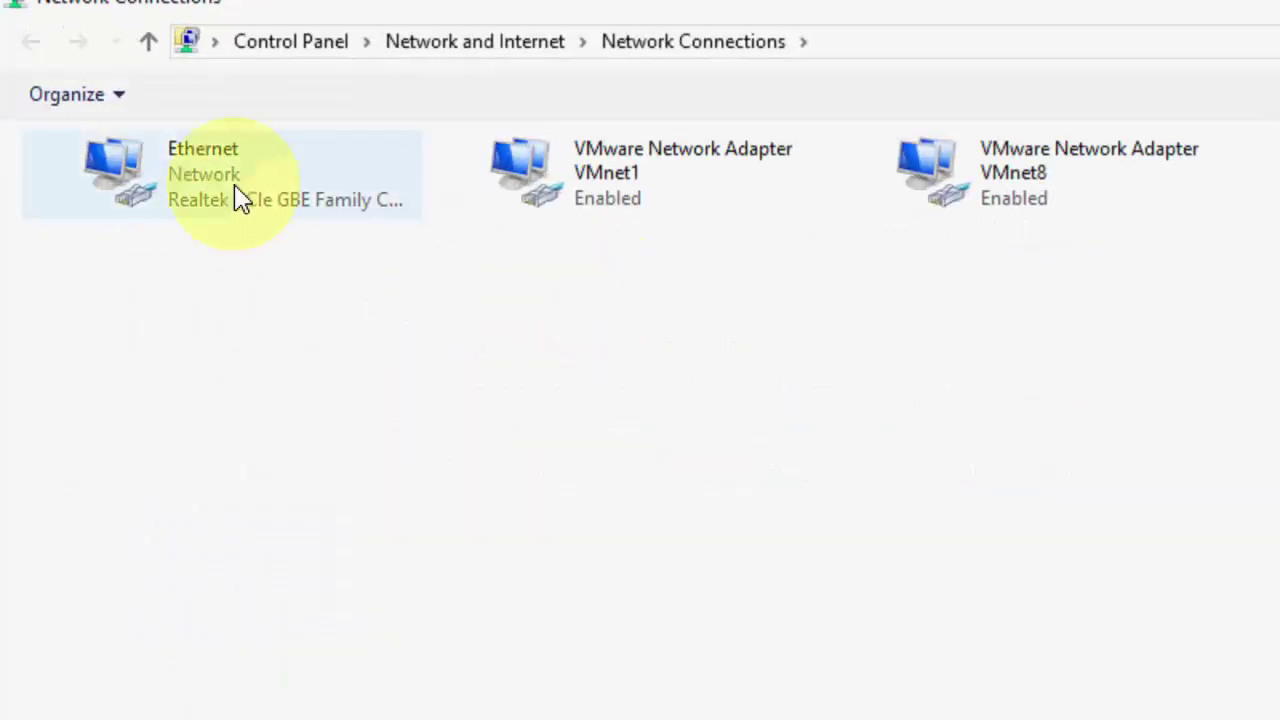
- Set the Ethernet IPv4 preferred DNS server to 8.8.8.8 plus an alternate DNS server
right_click(240, 199)
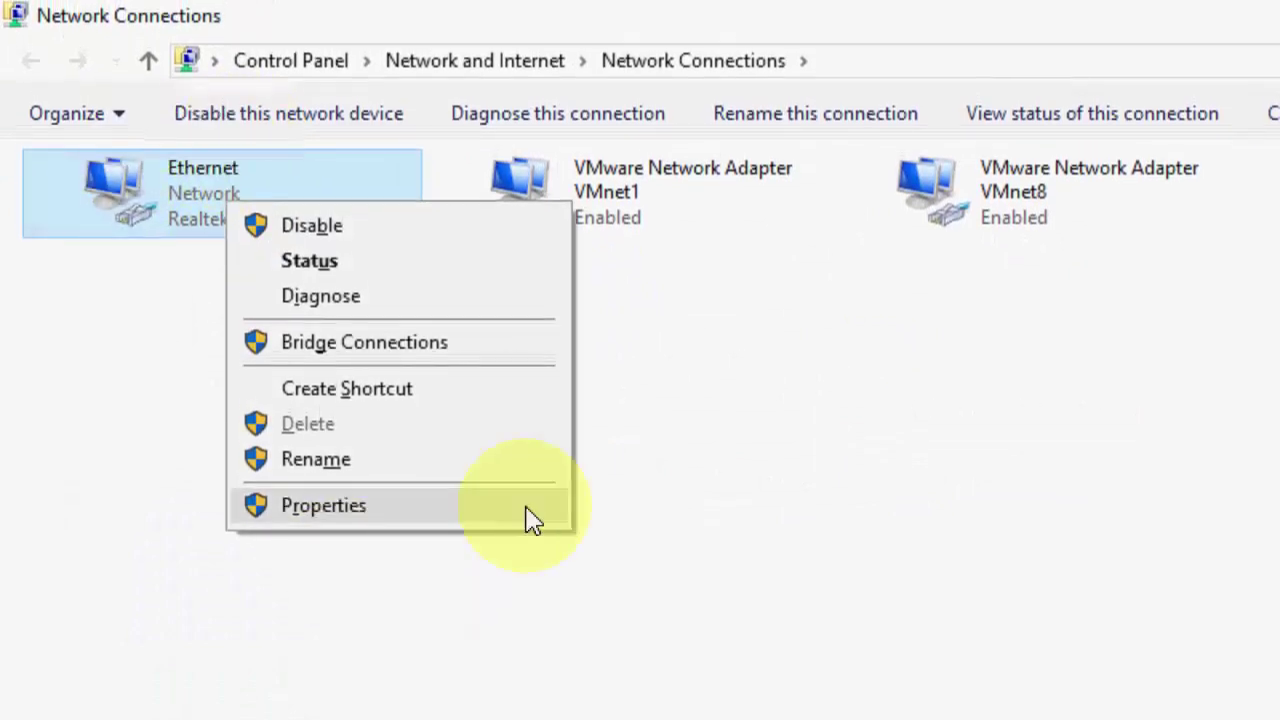
click(386, 506)
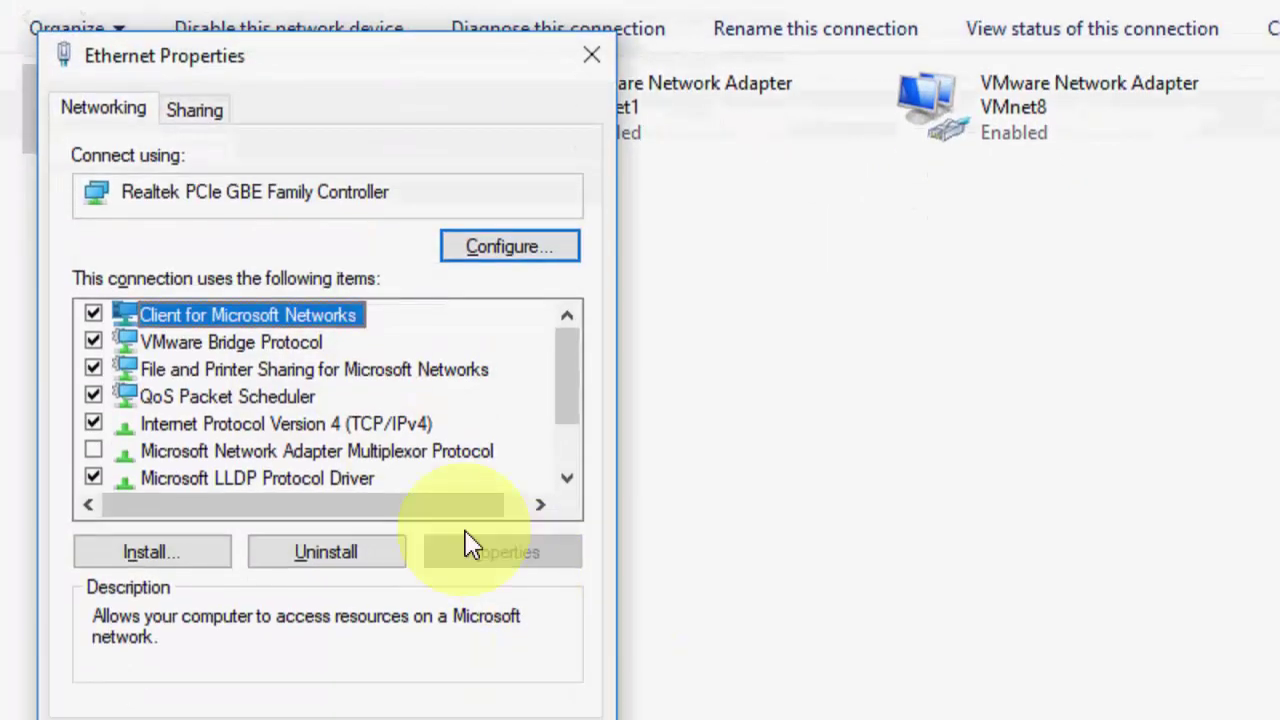
click(322, 432)
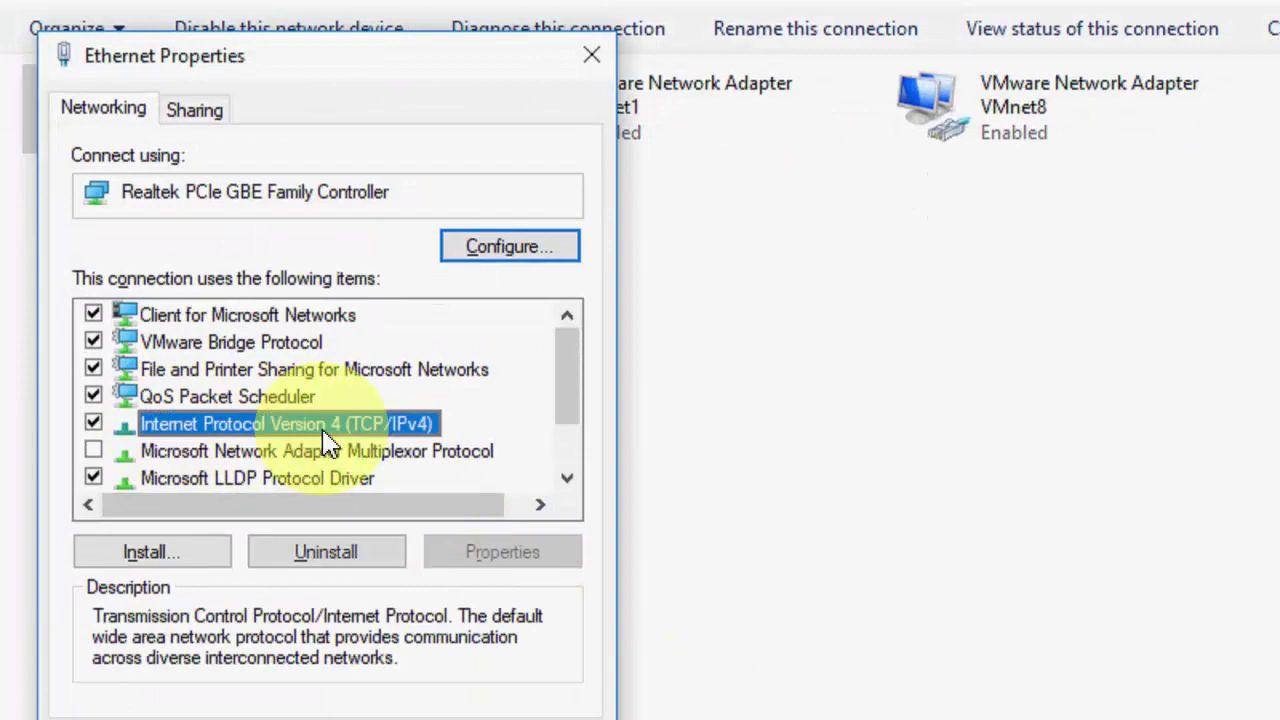
click(572, 560)
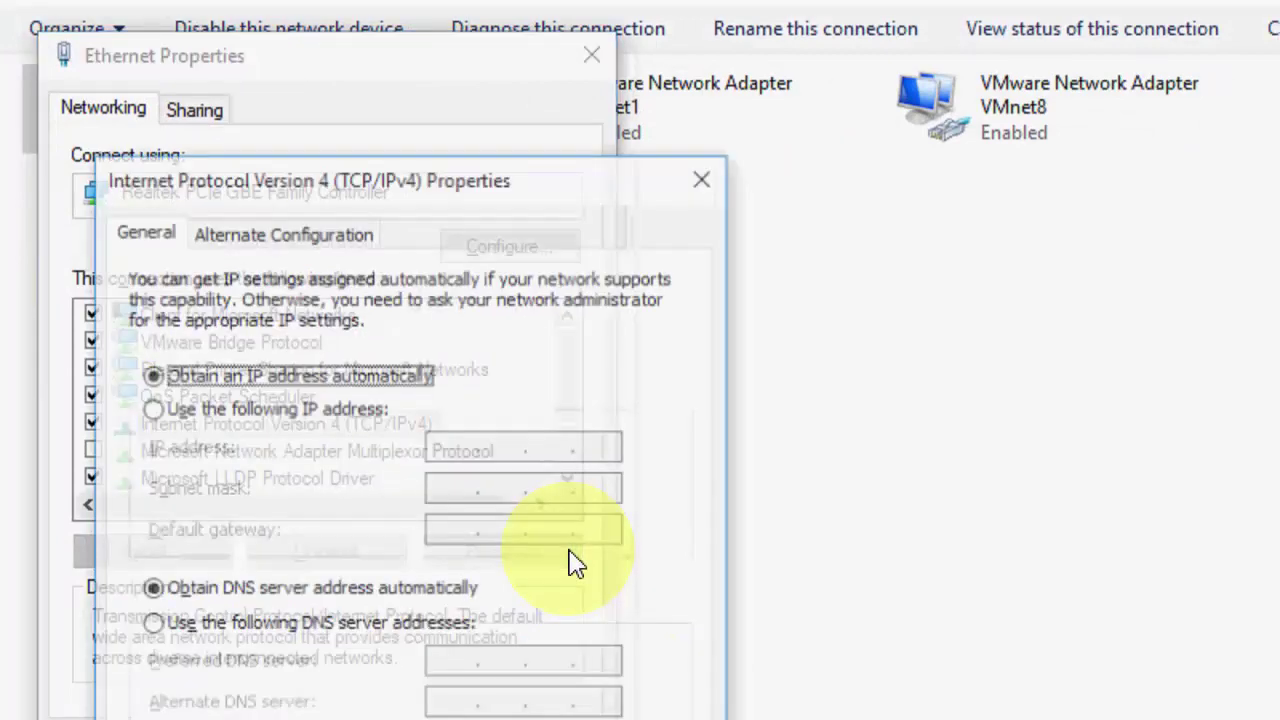
click(241, 634)
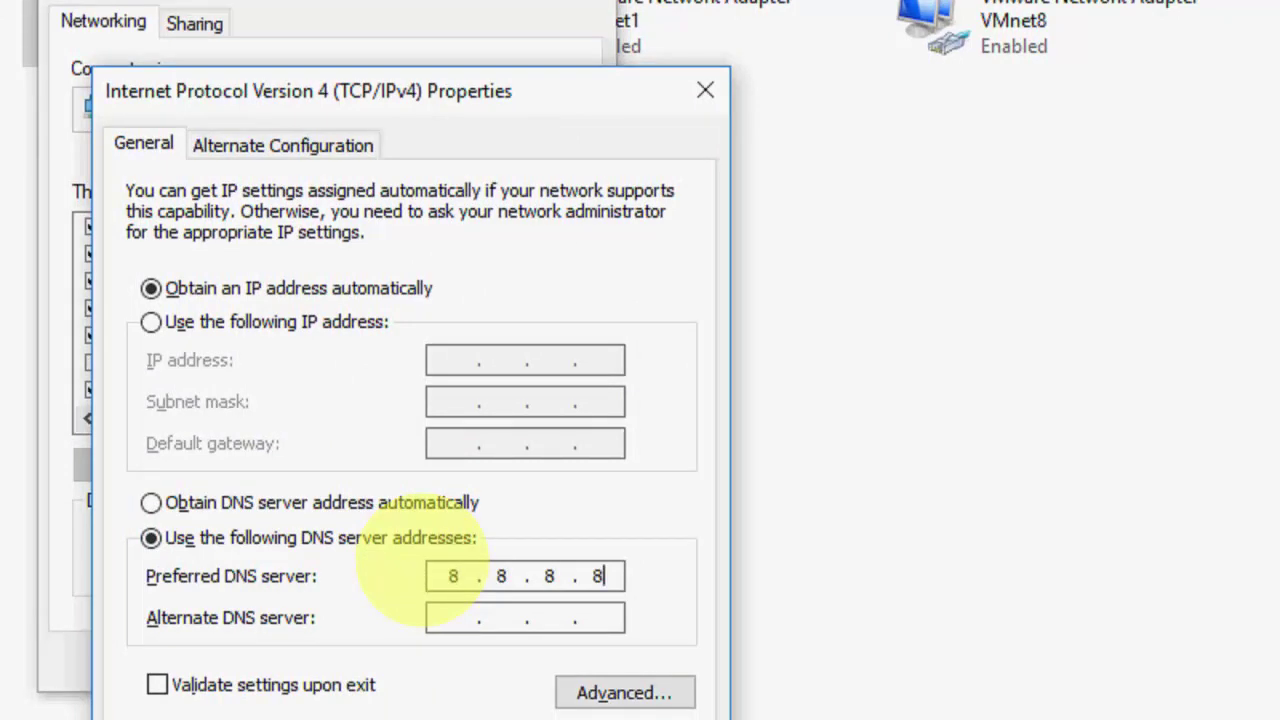
click(452, 618)
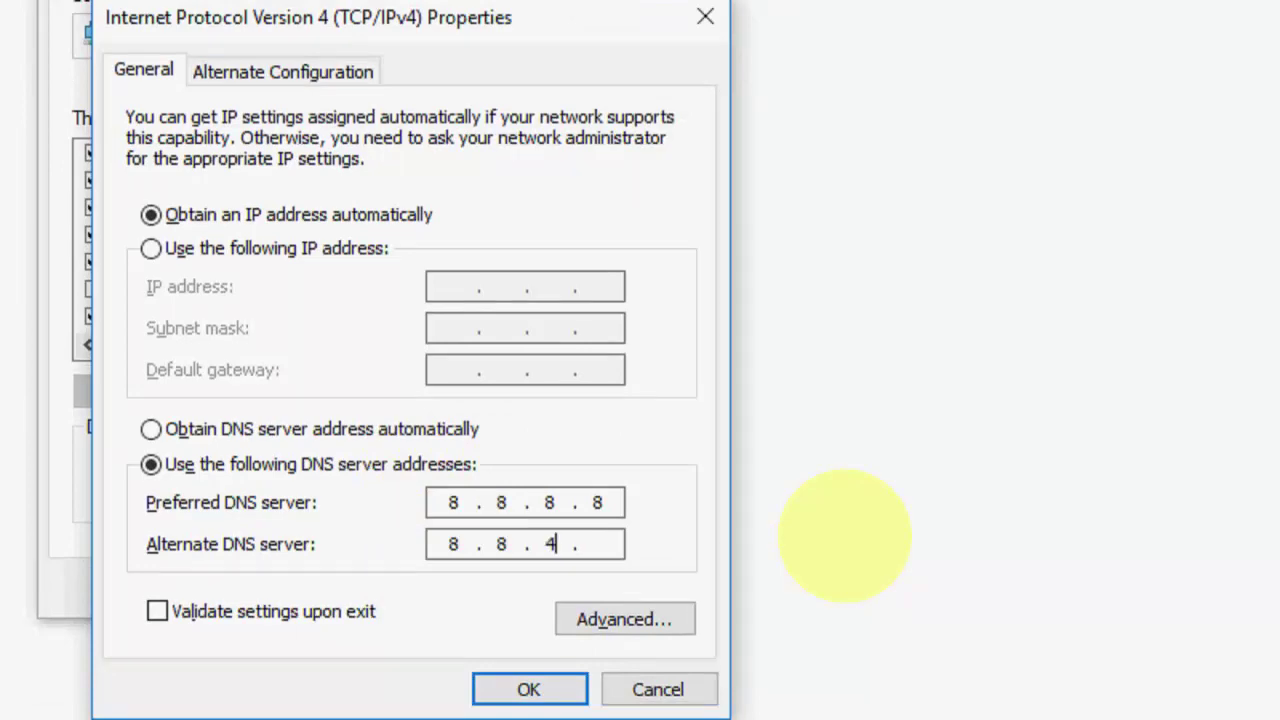
click(565, 690)
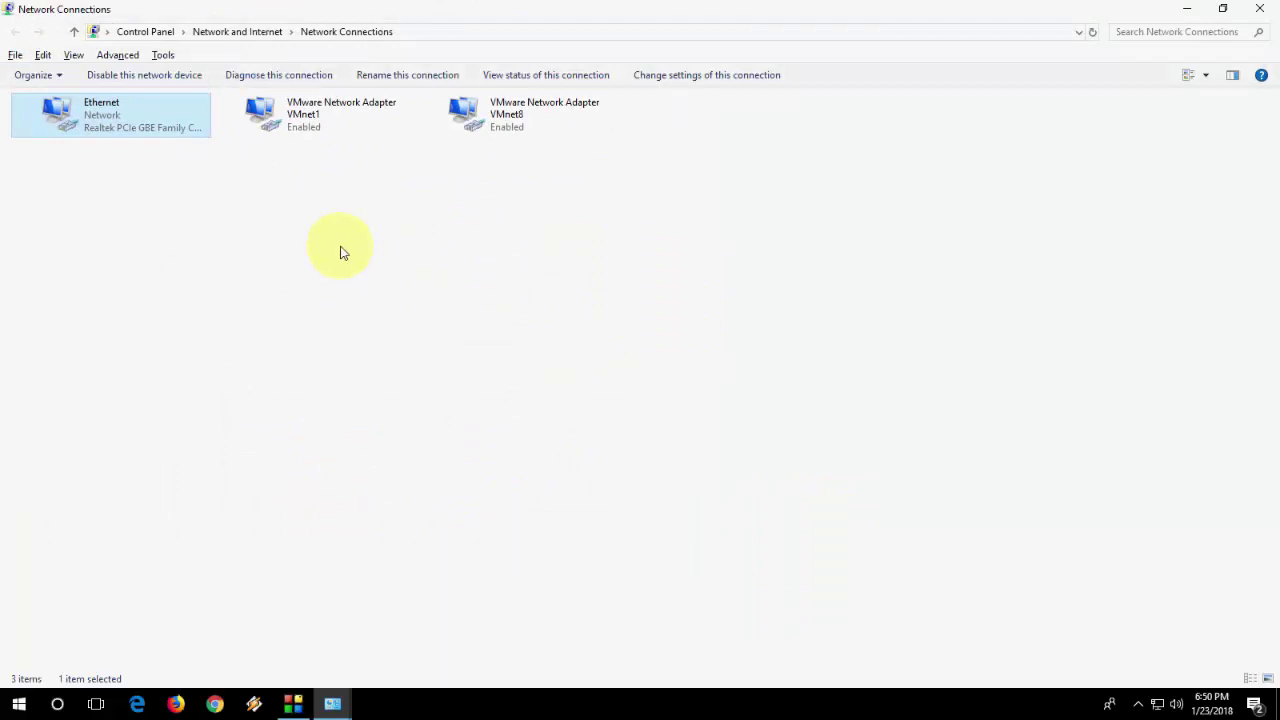
- Open Chrome's Settings page and expand the Advanced section
right_click(340, 252)
click(969, 206)
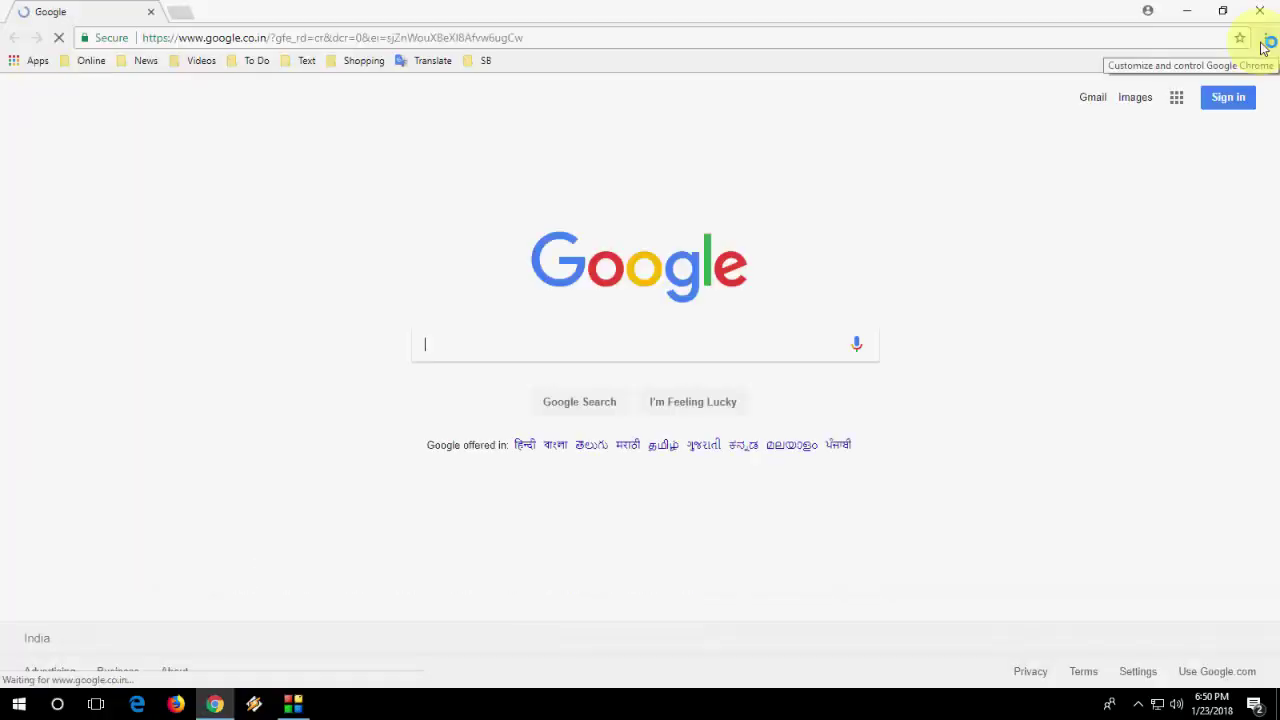
click(1268, 40)
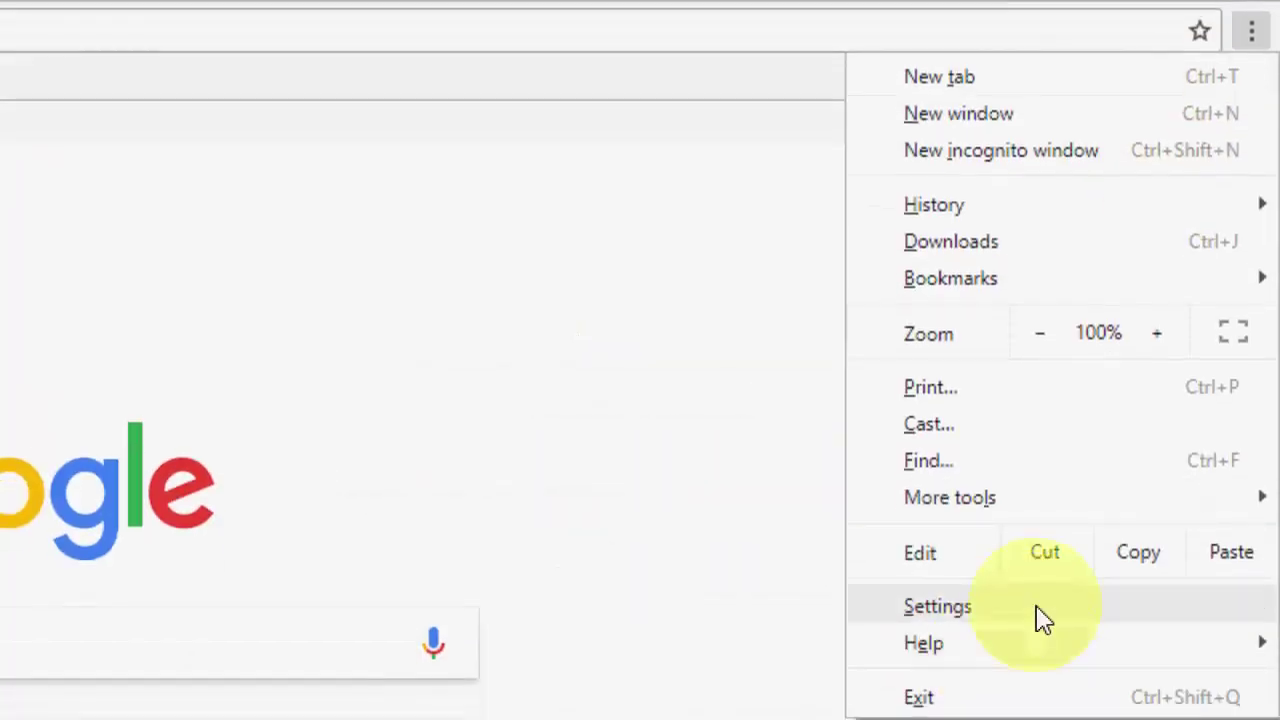
click(1040, 610)
scroll(686, 680, down, 10)
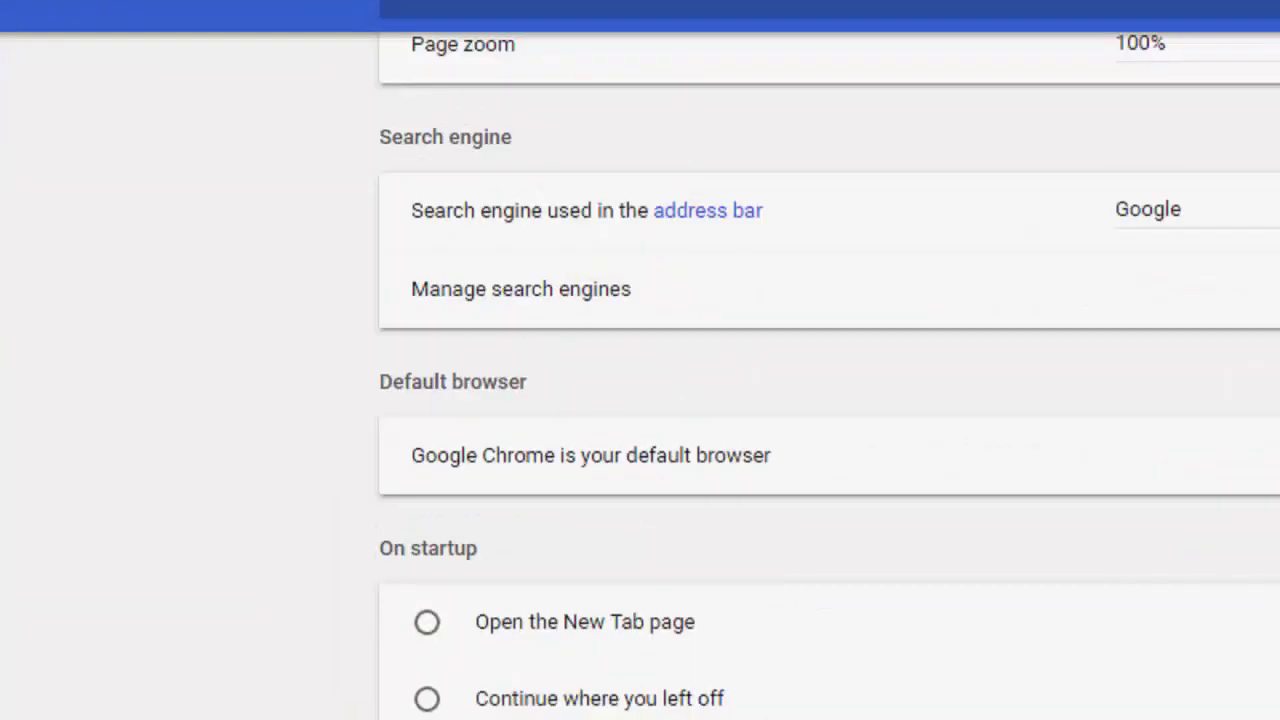
scroll(820, 400, down, 5)
click(924, 662)
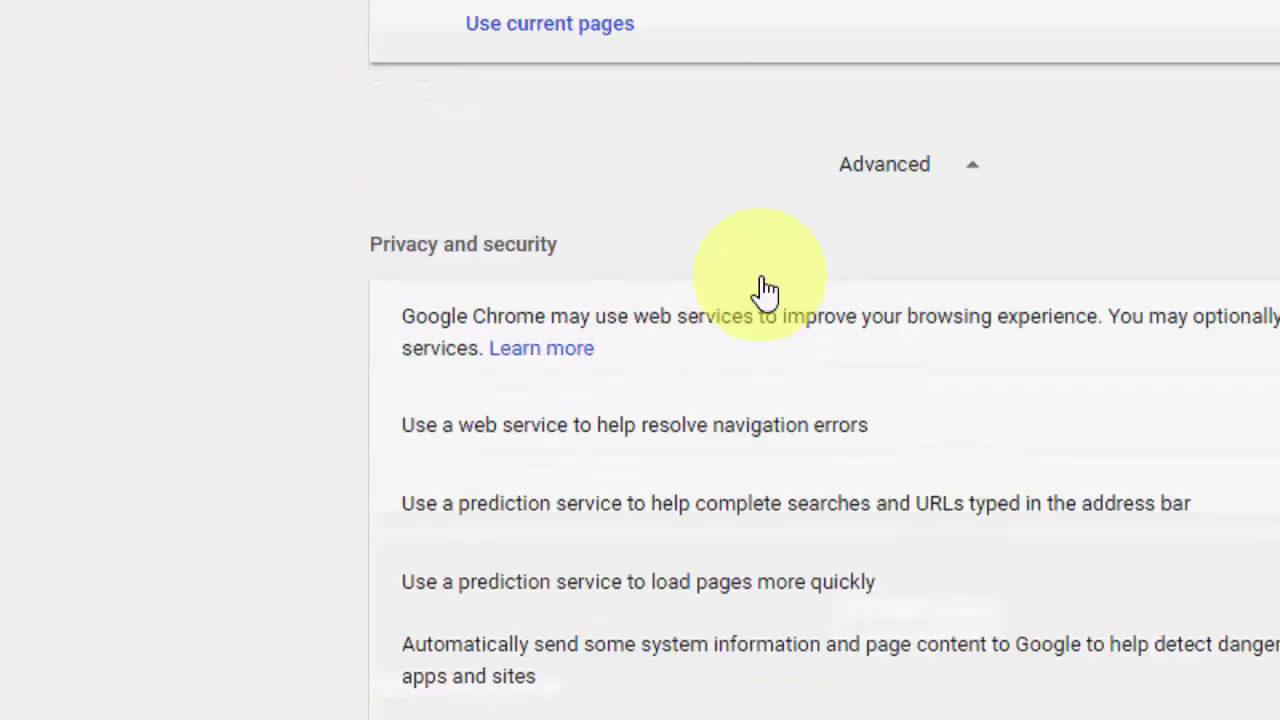
- Clear the last hour's browsing history, download history, cookies and cached images and files
scroll(765, 290, down, 2)
scroll(714, 106, up, 1)
scroll(717, 126, down, 4)
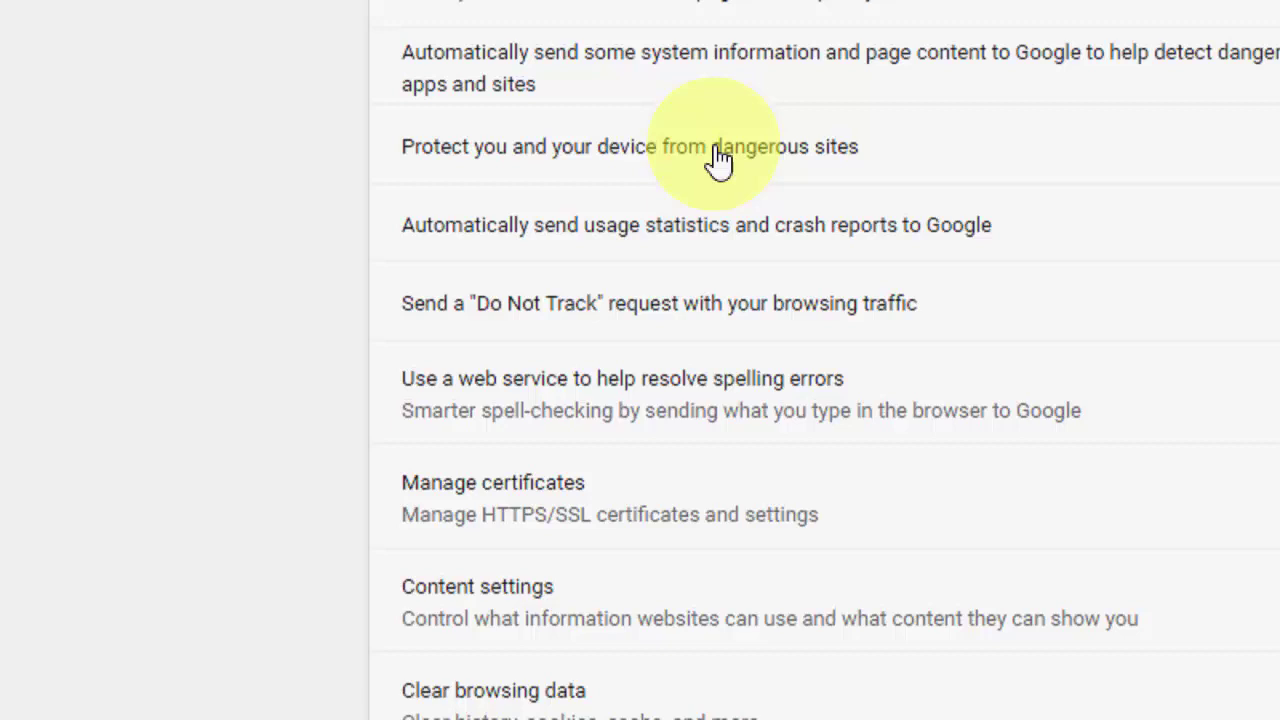
scroll(717, 170, down, 2)
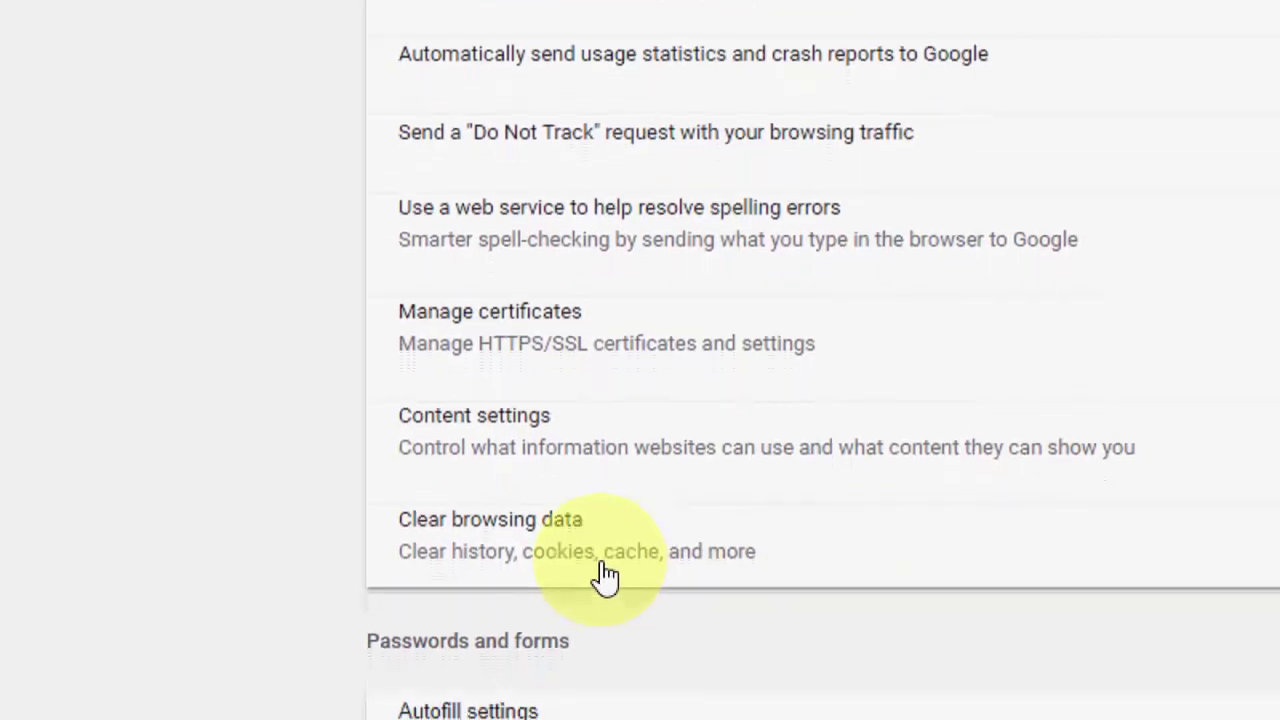
click(606, 577)
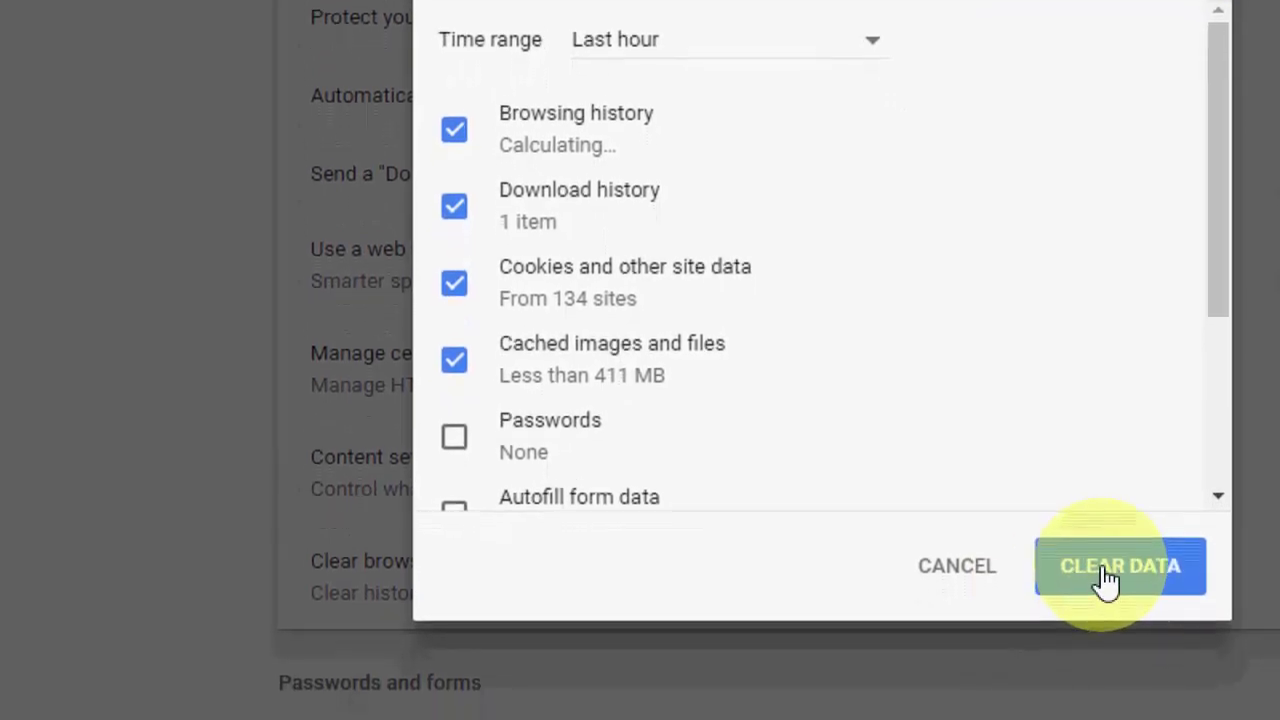
click(1113, 565)
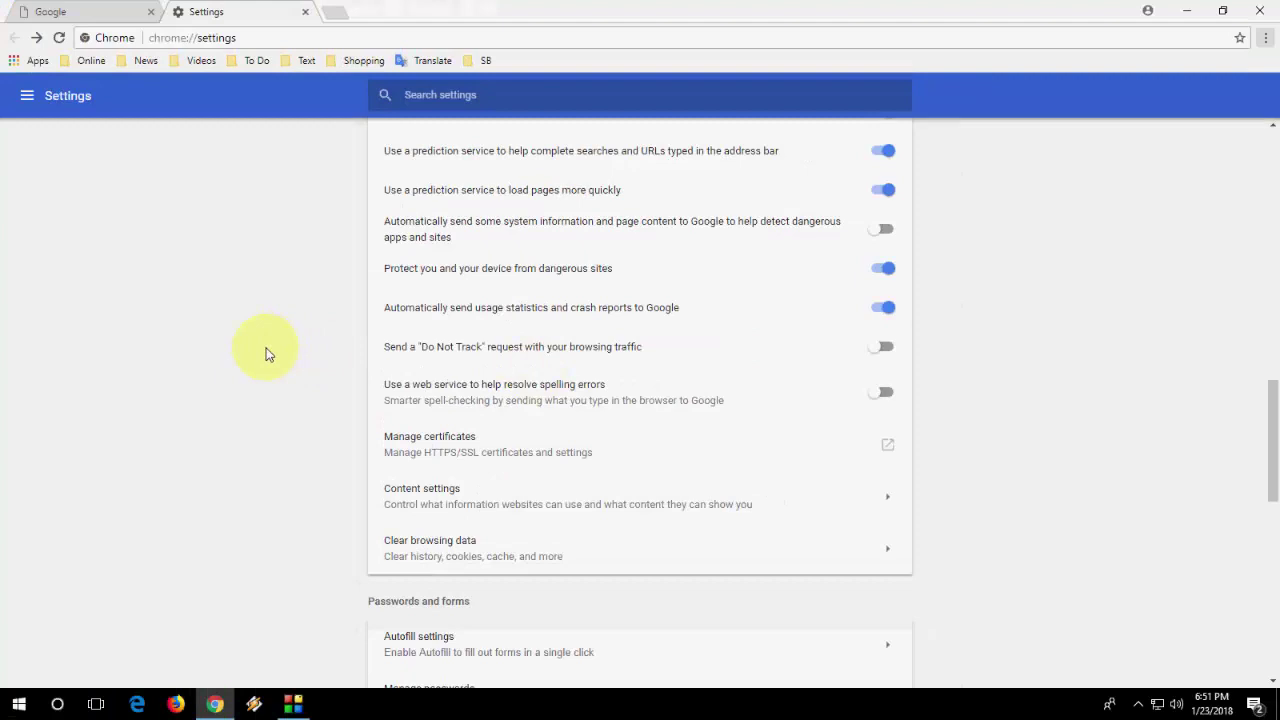
scroll(202, 285, down, 4)
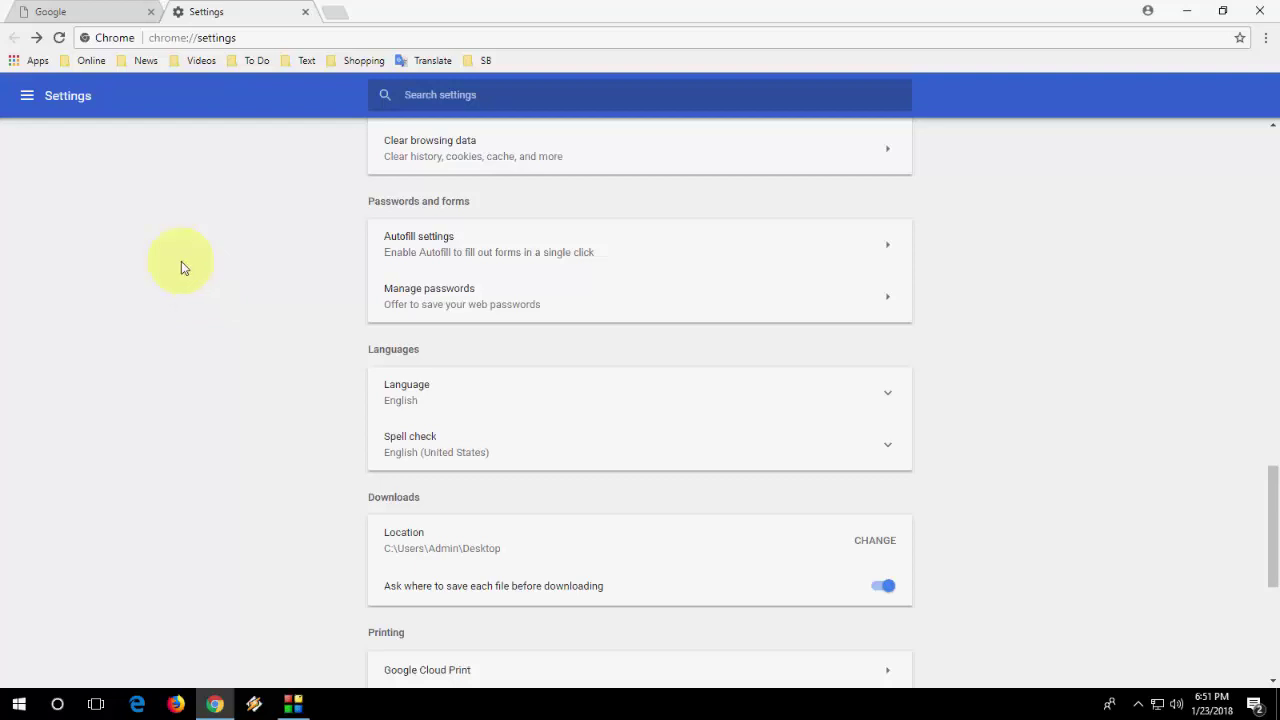
scroll(172, 256, down, 4)
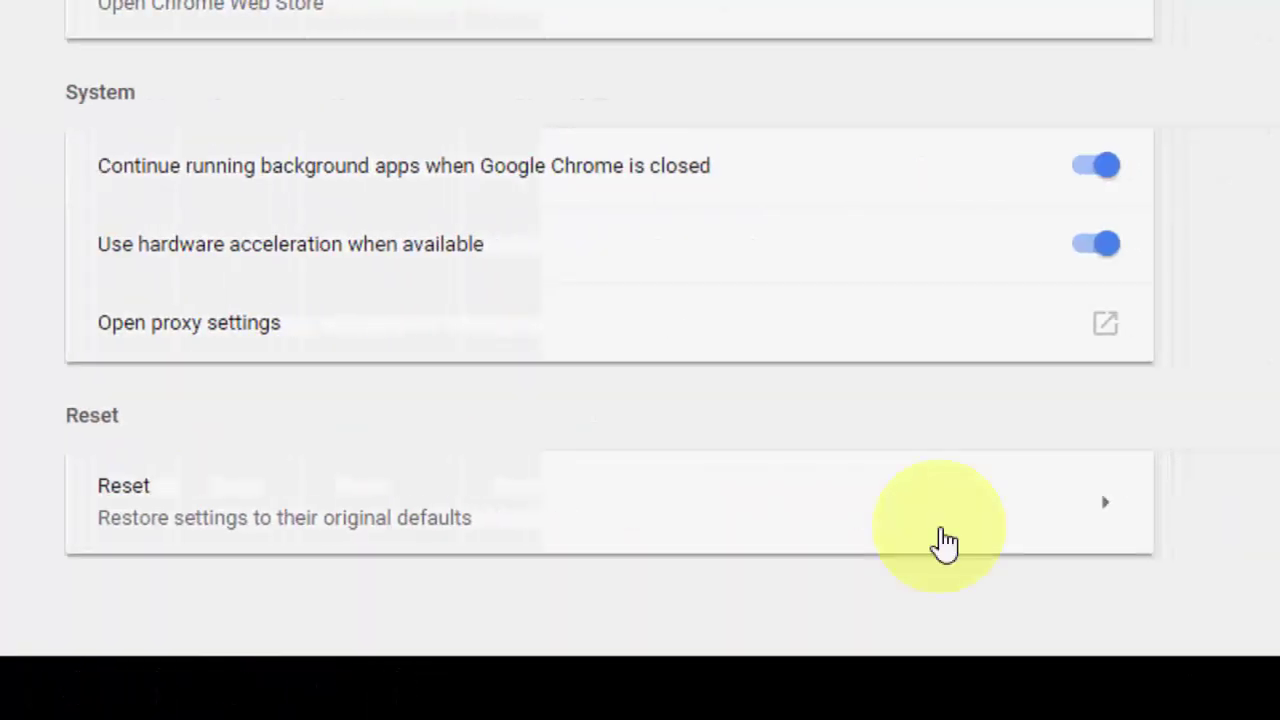
- Reset Chrome's settings to their original defaults, confirming with RESET
click(232, 527)
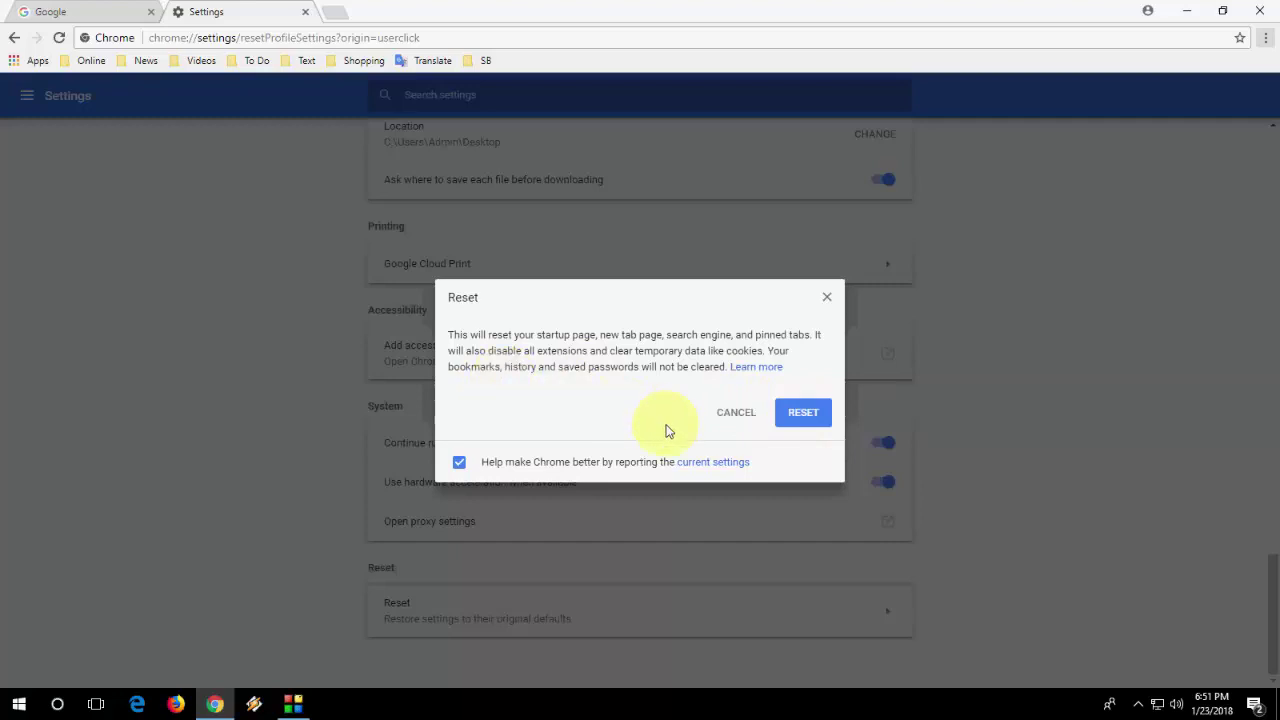
click(730, 416)
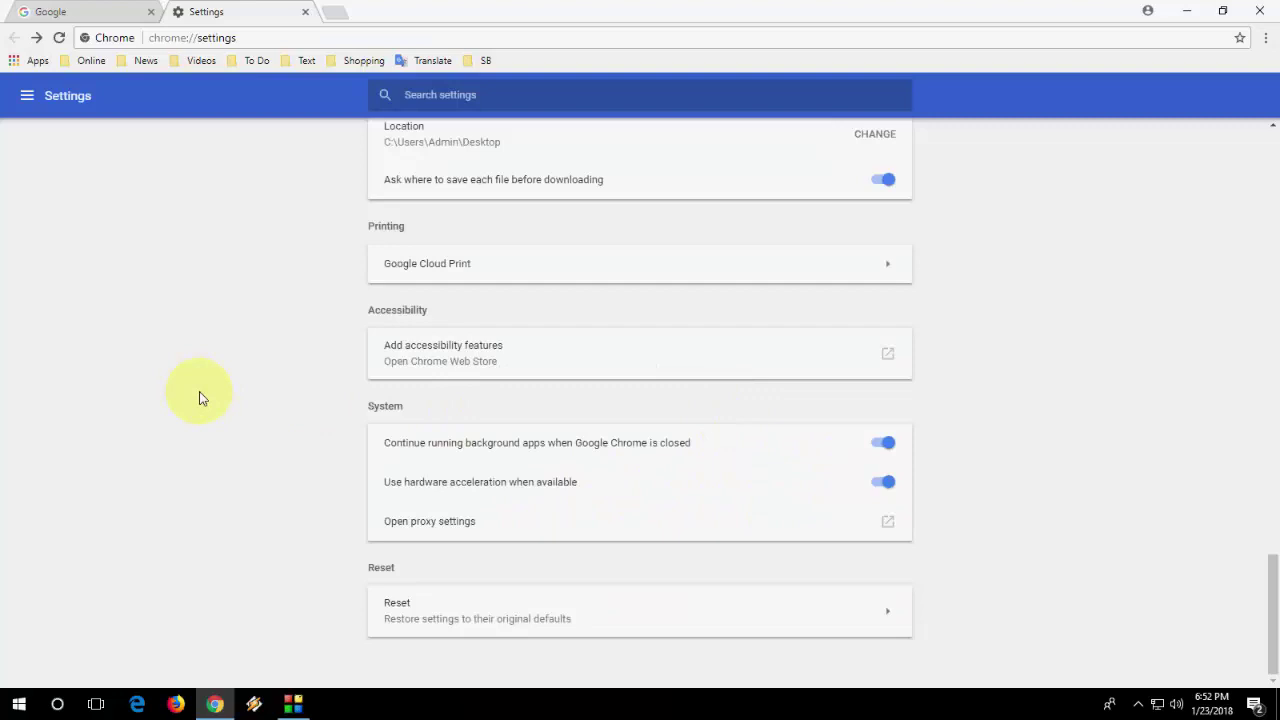